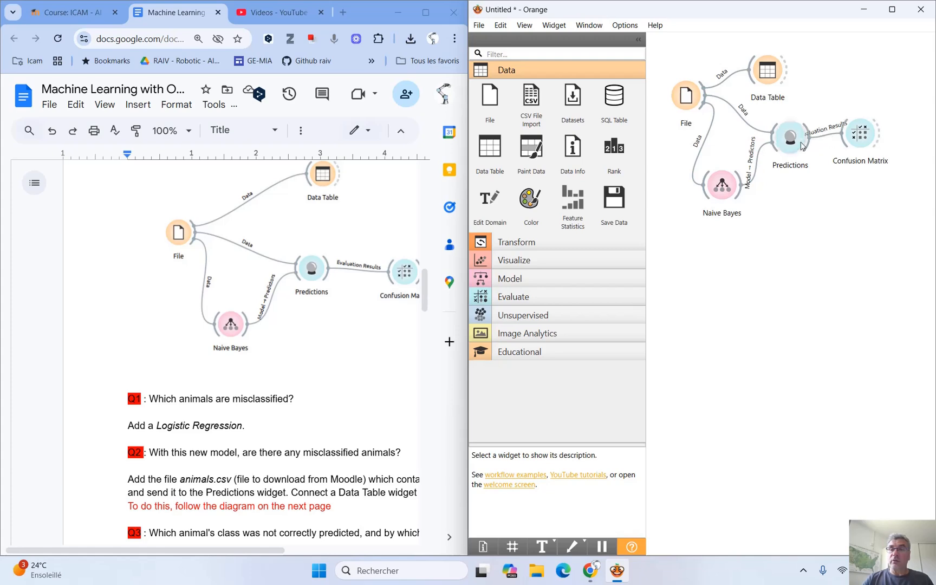
Open the Confusion Matrix for Naive Bayes and select the cell of invertebrates predicted as reptile.
{"action": "double_click", "coordinate": [860, 137]}
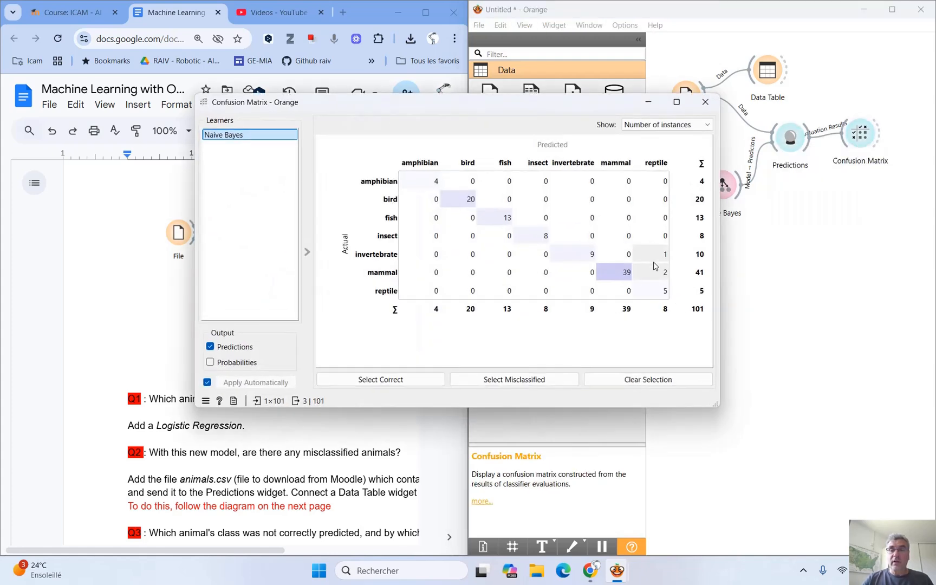
{"action": "left_click", "coordinate": [664, 253]}
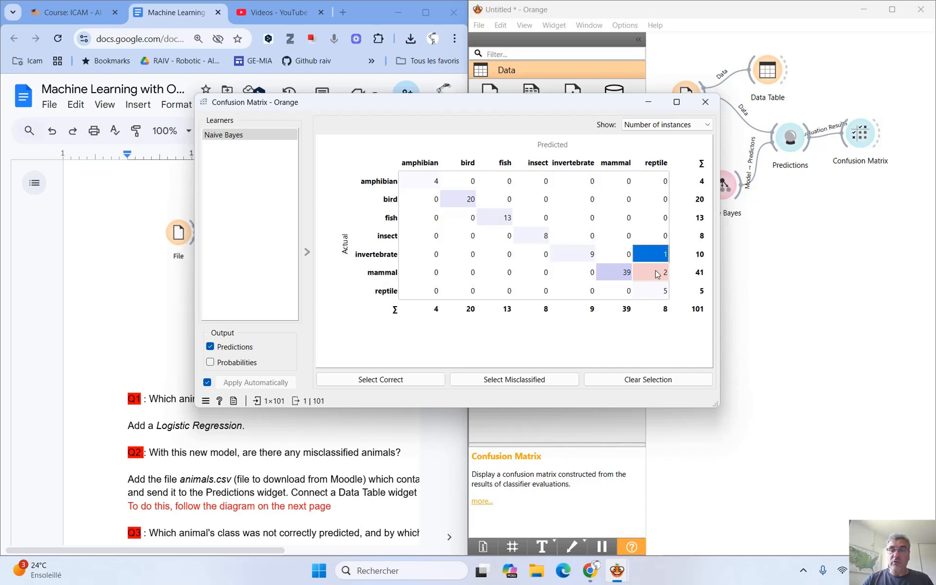
{"action": "left_click", "coordinate": [657, 274]}
{"action": "left_click", "coordinate": [657, 261]}
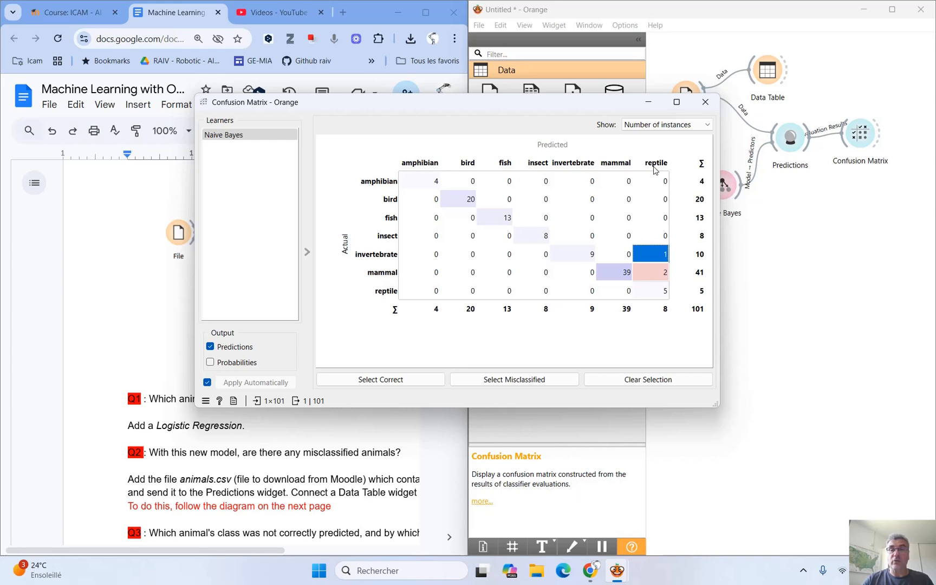
{"action": "left_click", "coordinate": [705, 108]}
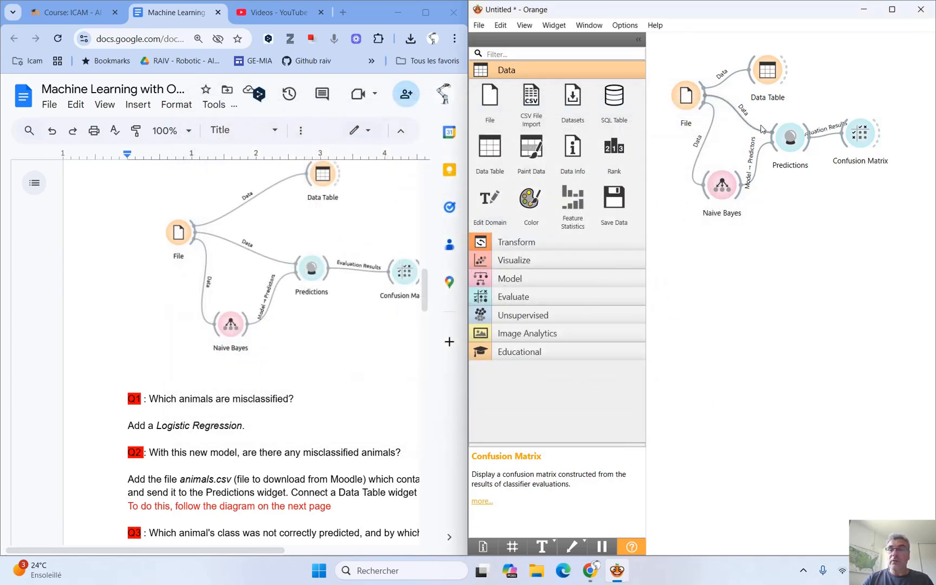
Reopen the Confusion Matrix and select both misclassified cells, the invertebrates and the mammals predicted as reptile.
{"action": "left_click", "coordinate": [870, 137]}
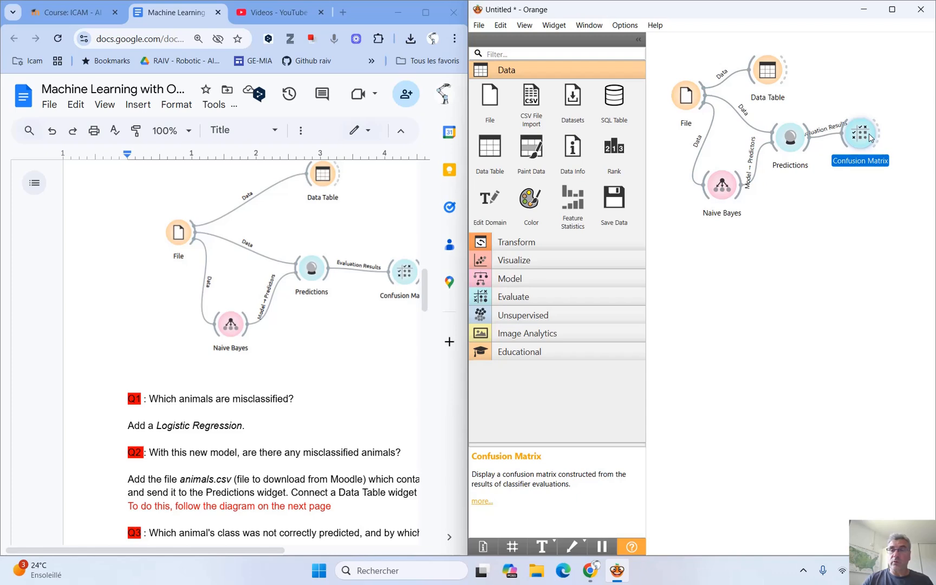
{"action": "double_click", "coordinate": [871, 138]}
{"action": "left_click", "coordinate": [663, 255]}
{"action": "left_click", "coordinate": [664, 255]}
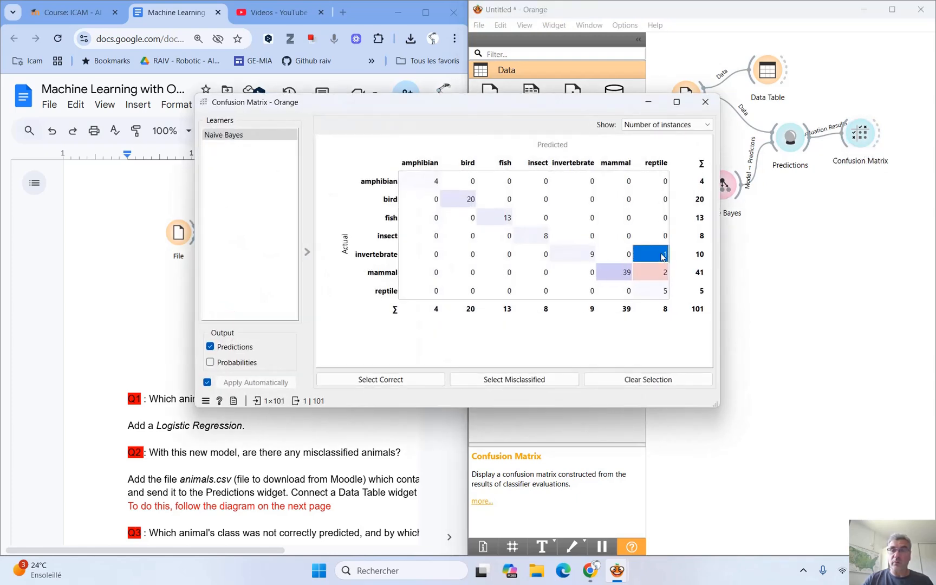
{"action": "left_click", "coordinate": [666, 274]}
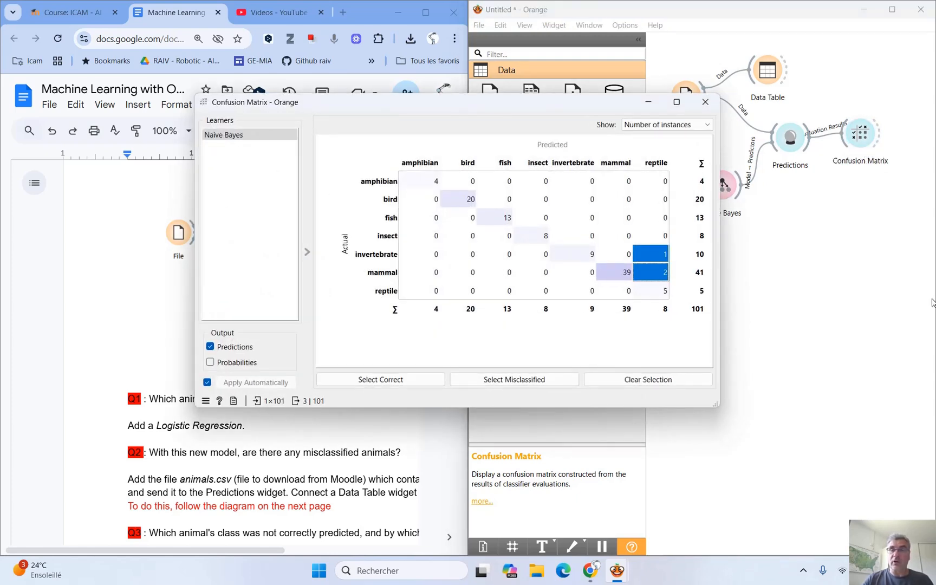
{"action": "left_click", "coordinate": [706, 104]}
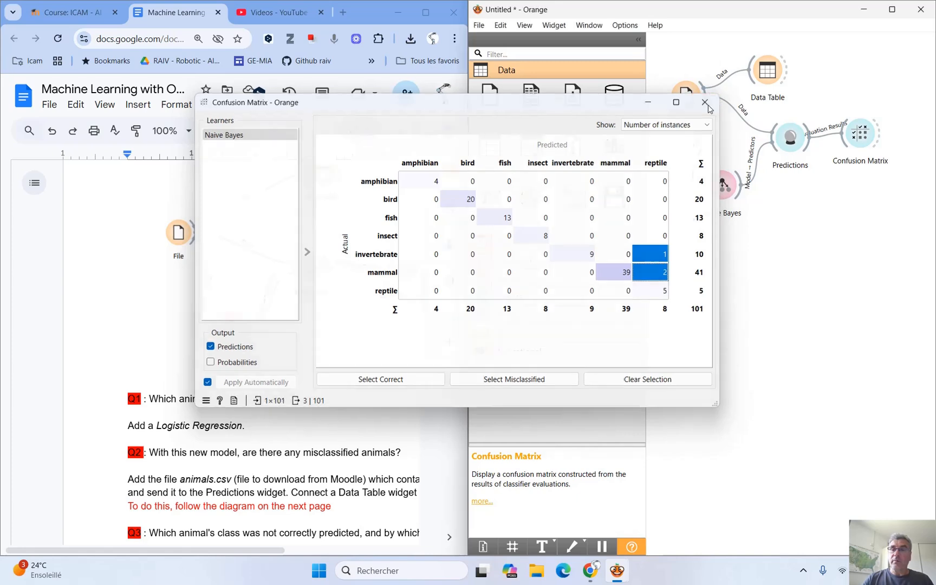
Connect a new Data Table to the Confusion Matrix output and review the misclassified animals in it.
{"action": "left_click_drag", "start_coordinate": [879, 140], "coordinate": [832, 239]}
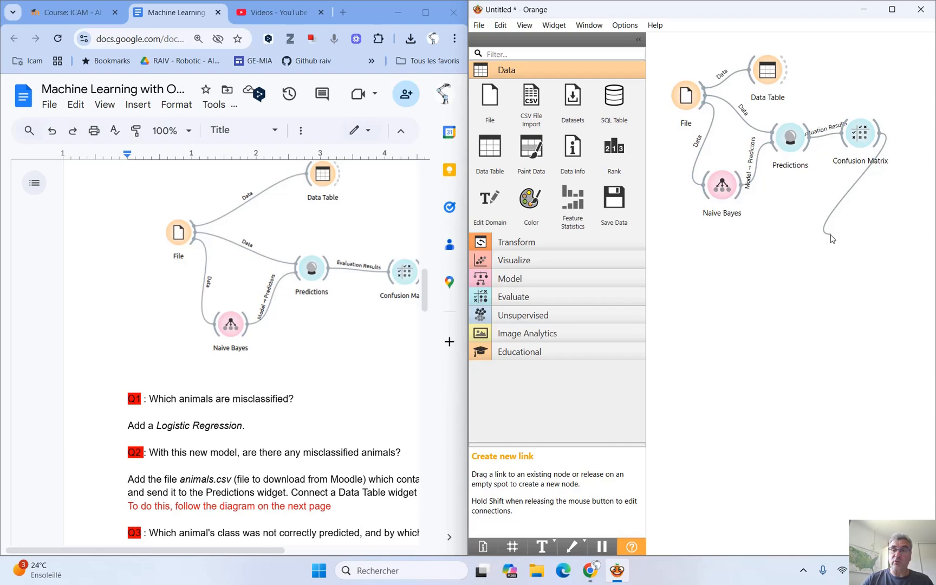
{"action": "left_click_drag", "start_coordinate": [832, 239], "coordinate": [832, 239]}
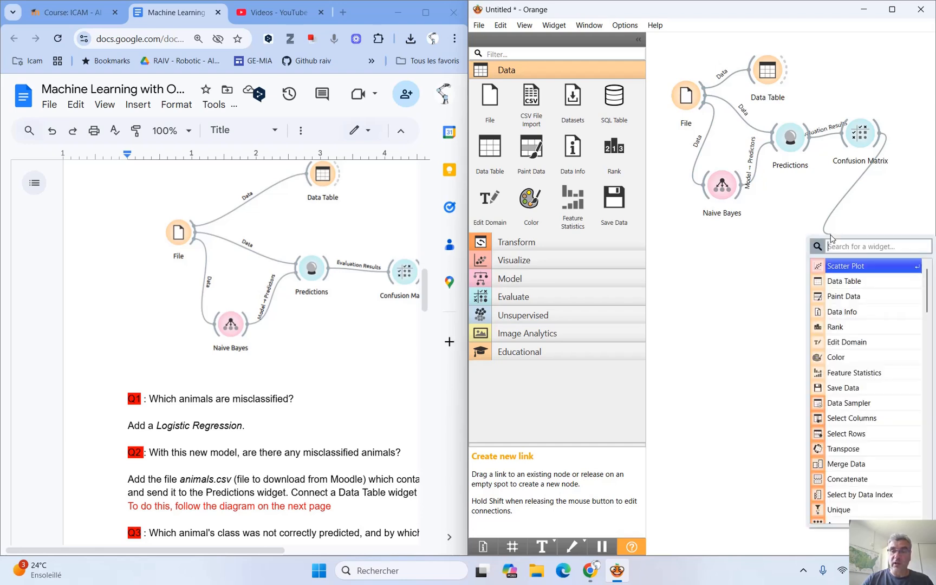
{"action": "left_click", "coordinate": [846, 287]}
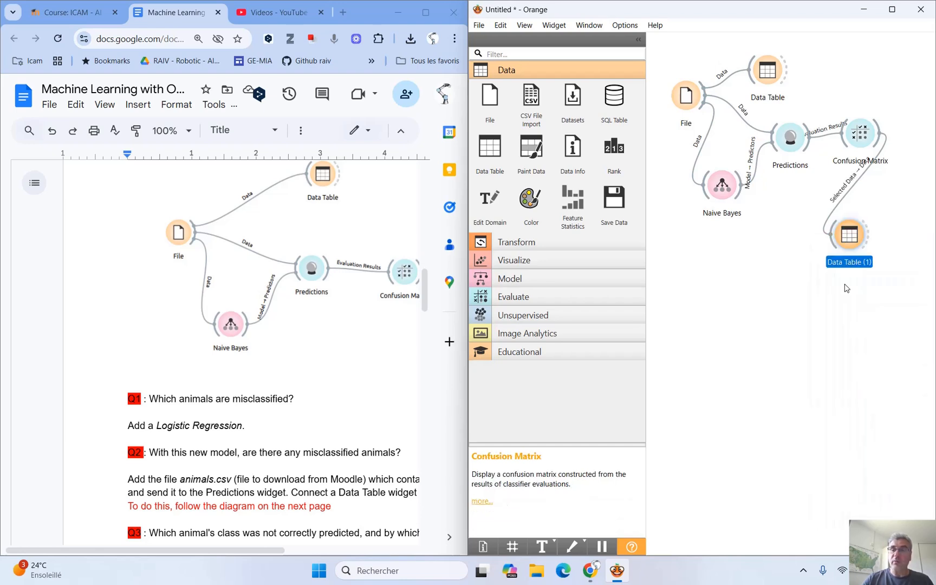
{"action": "double_click", "coordinate": [850, 237]}
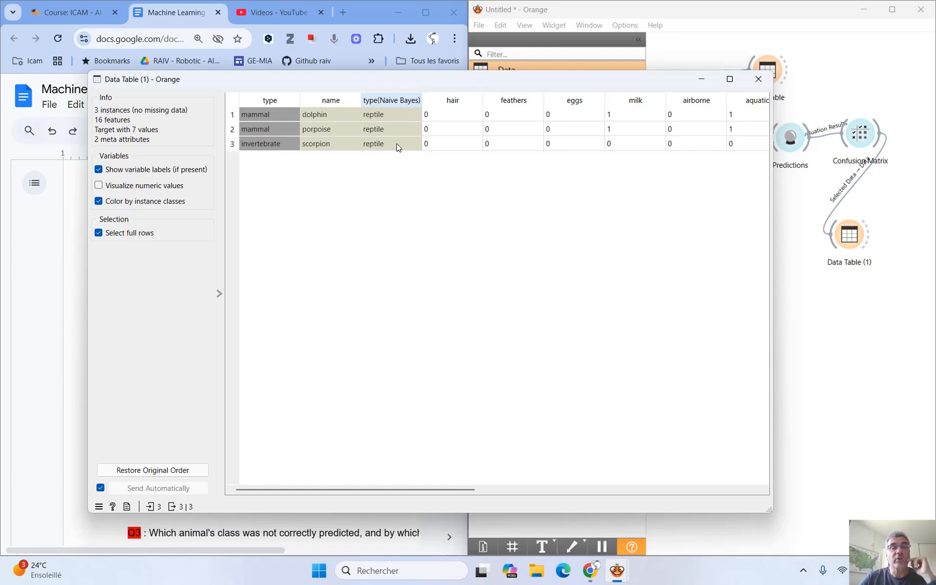
{"action": "left_click", "coordinate": [760, 79]}
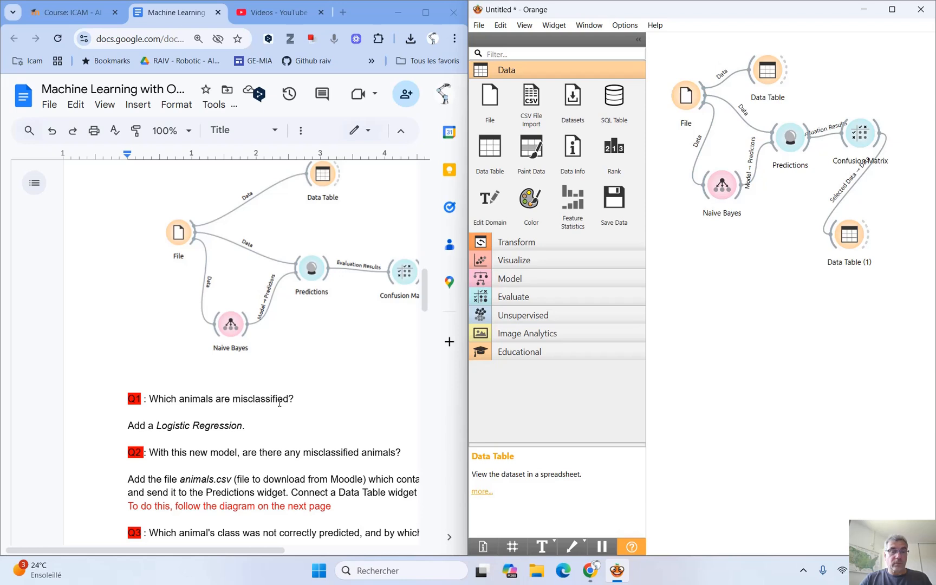
Add a Logistic Regression model that takes data from File and feeds Predictions.
{"action": "scroll", "coordinate": [242, 422], "scroll_direction": "down", "scroll_amount": 1}
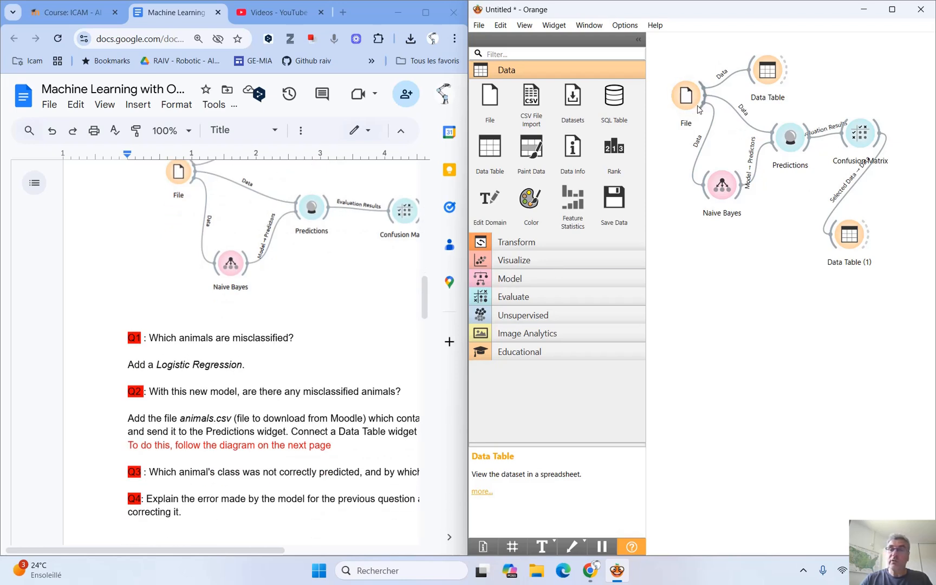
{"action": "left_click_drag", "start_coordinate": [702, 110], "coordinate": [781, 158]}
{"action": "left_click", "coordinate": [714, 269]}
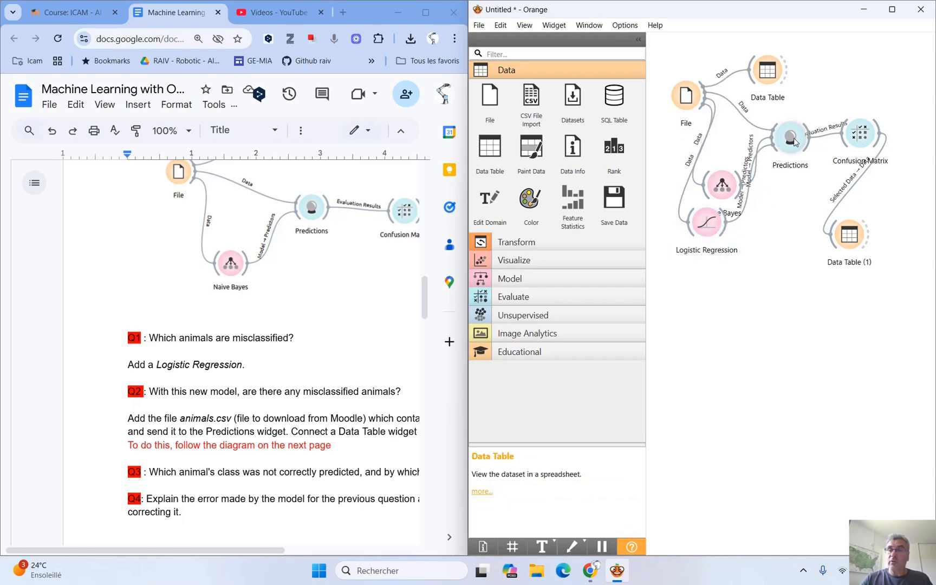
Open Predictions in a wider window and compare both models' predictions with the actual type for aardvark and antelope.
{"action": "left_click", "coordinate": [795, 142]}
{"action": "double_click", "coordinate": [794, 142]}
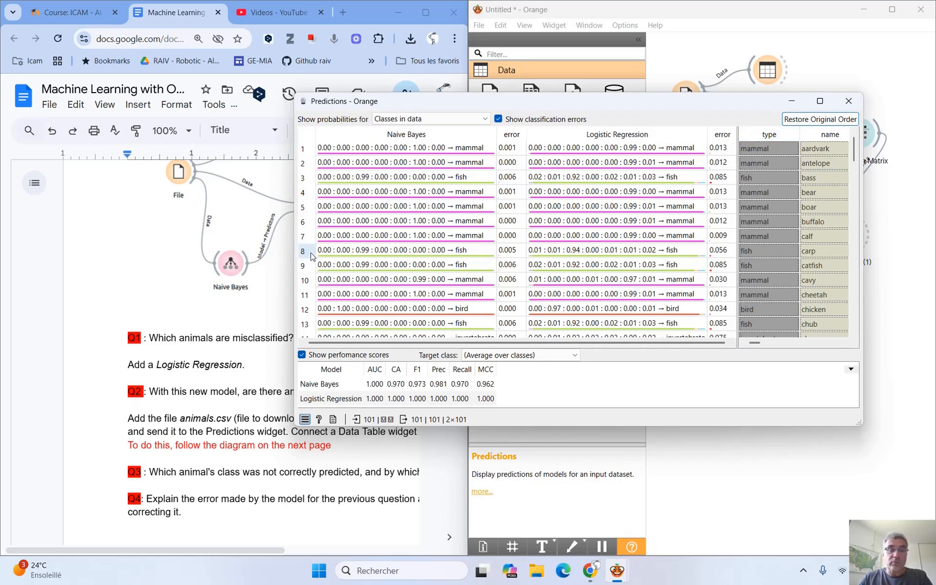
{"action": "left_click_drag", "start_coordinate": [294, 254], "coordinate": [74, 255]}
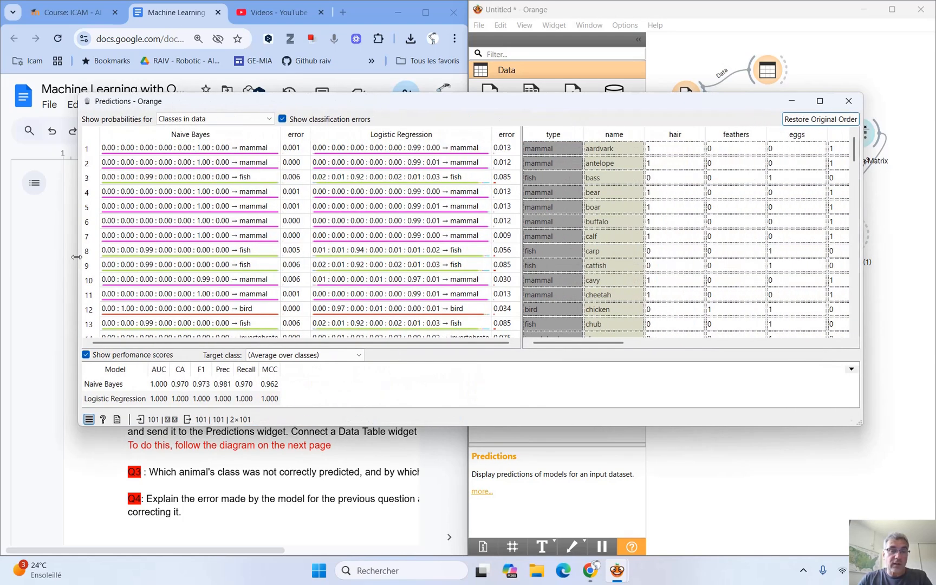
{"action": "left_click", "coordinate": [662, 152]}
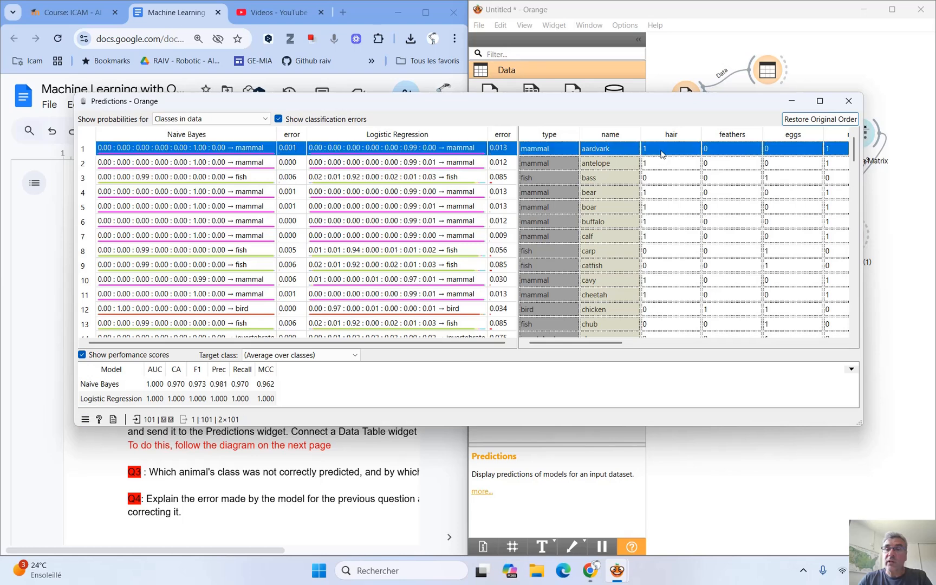
{"action": "left_click", "coordinate": [603, 165]}
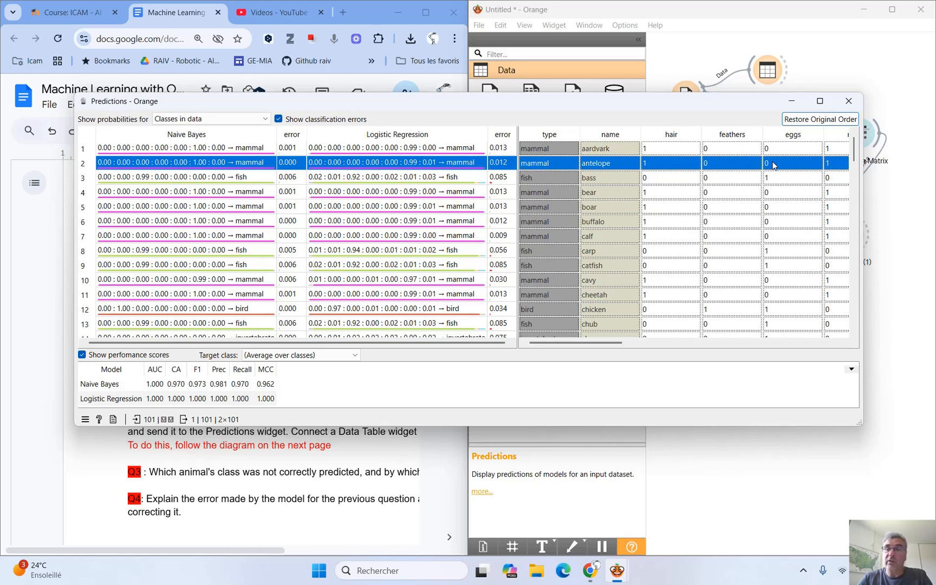
{"action": "left_click_drag", "start_coordinate": [609, 342], "coordinate": [538, 330]}
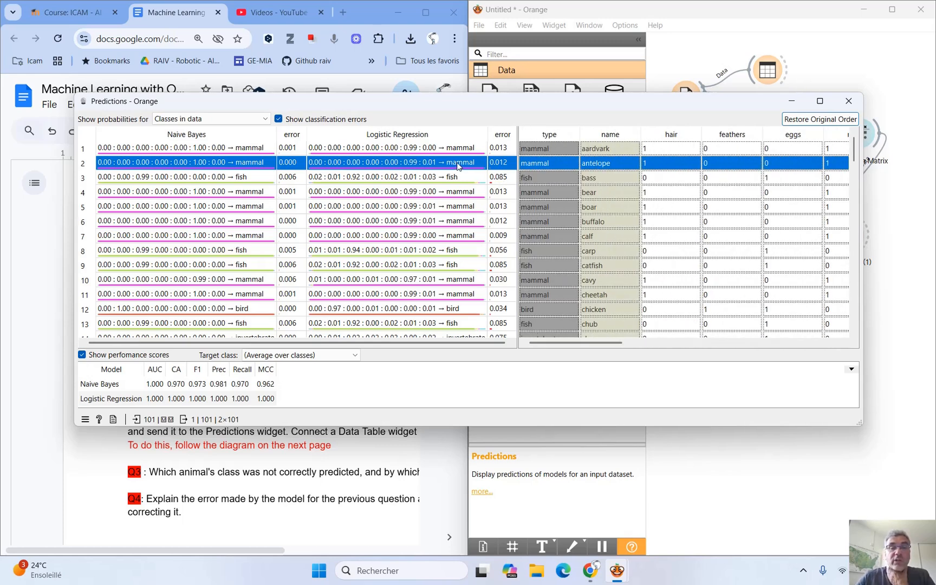
{"action": "mouse_move", "coordinate": [458, 166]}
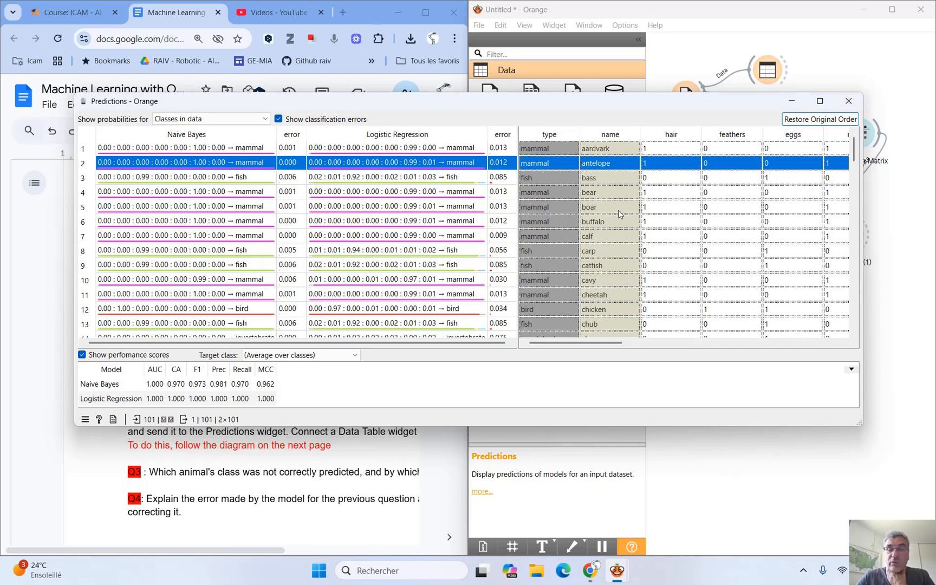
Find the dolphin row in Predictions and compare the Naive Bayes and Logistic Regression results with its actual type.
{"action": "scroll", "coordinate": [619, 211], "scroll_direction": "down", "scroll_amount": 9}
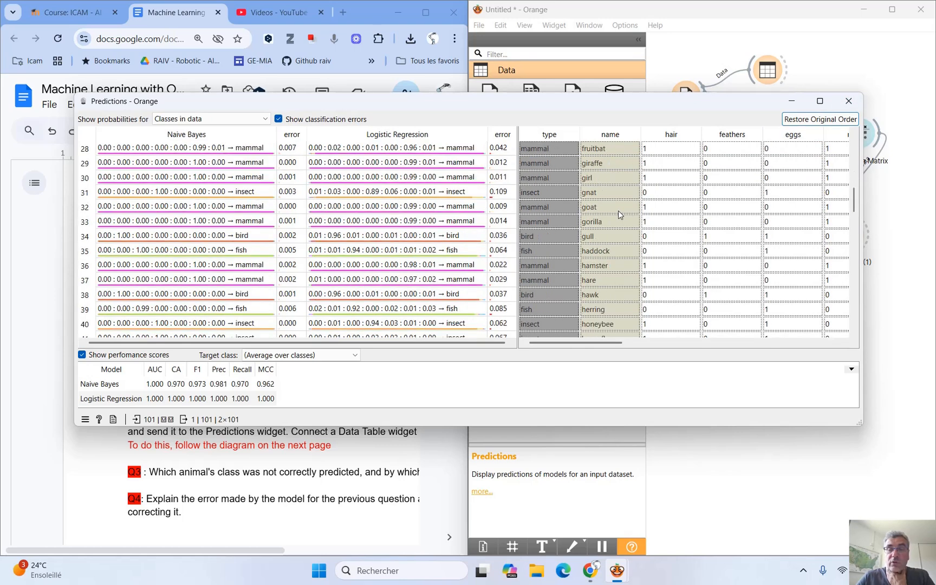
{"action": "scroll", "coordinate": [618, 210], "scroll_direction": "up", "scroll_amount": 3}
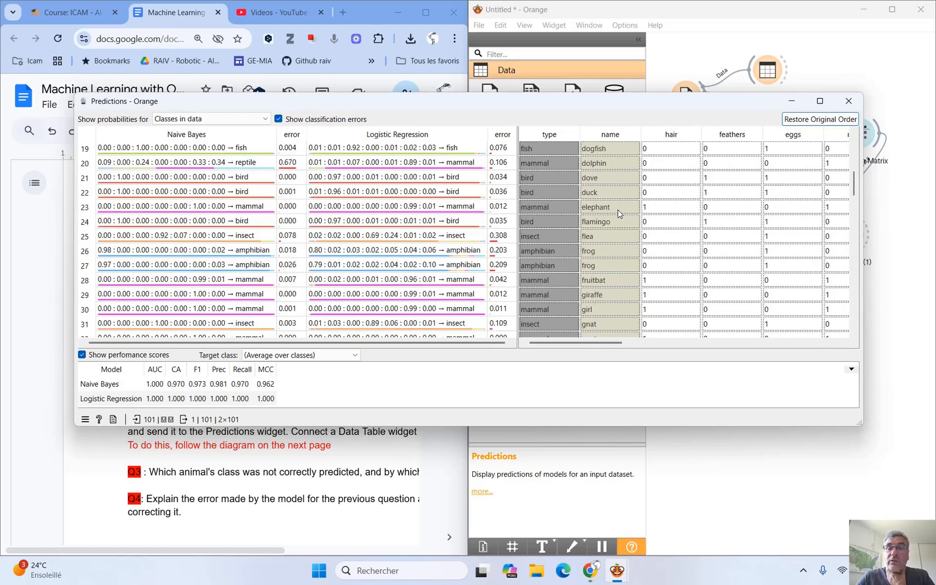
{"action": "left_click", "coordinate": [611, 167]}
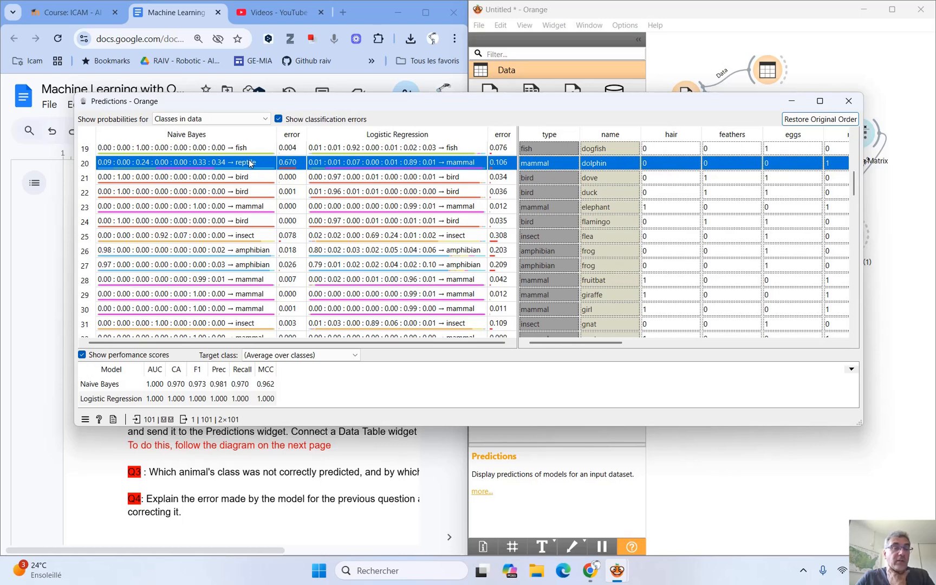
{"action": "mouse_move", "coordinate": [249, 163]}
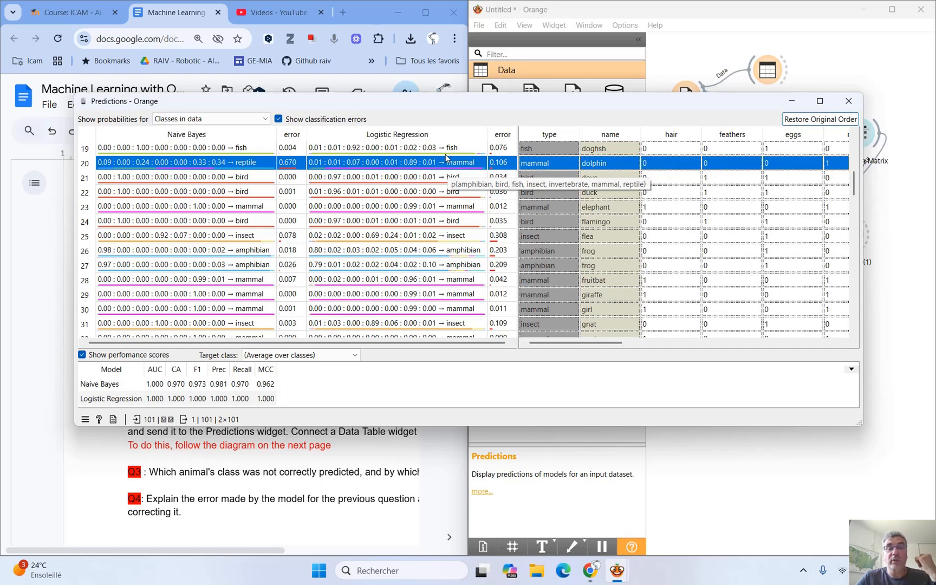
{"action": "left_click", "coordinate": [843, 103]}
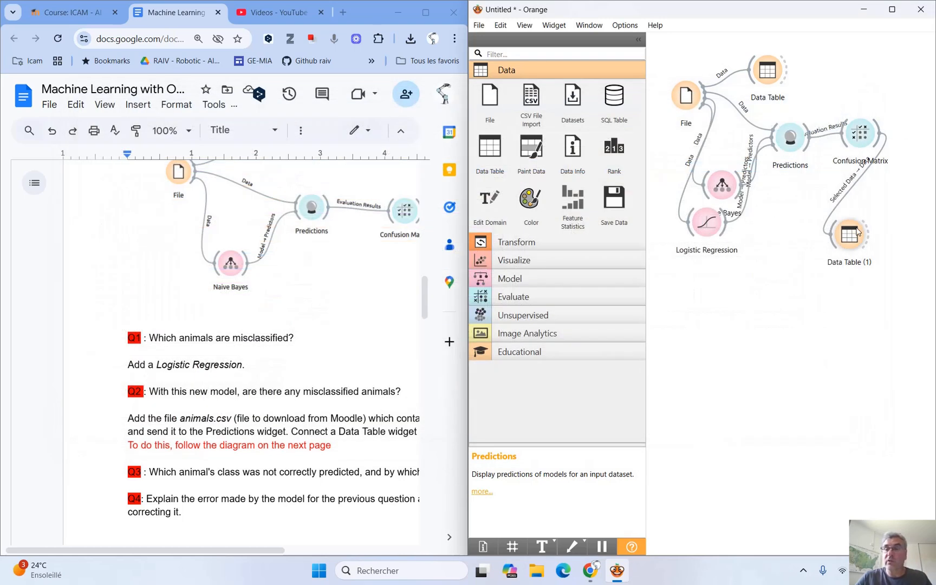
Switch the Confusion Matrix to the Logistic Regression learner and check it for misclassified animals.
{"action": "double_click", "coordinate": [865, 142]}
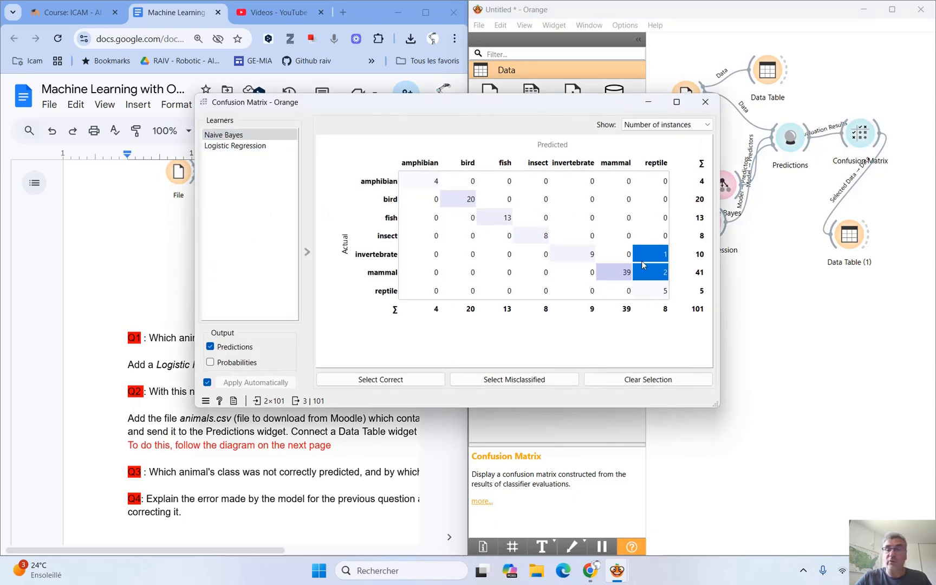
{"action": "left_click", "coordinate": [242, 146]}
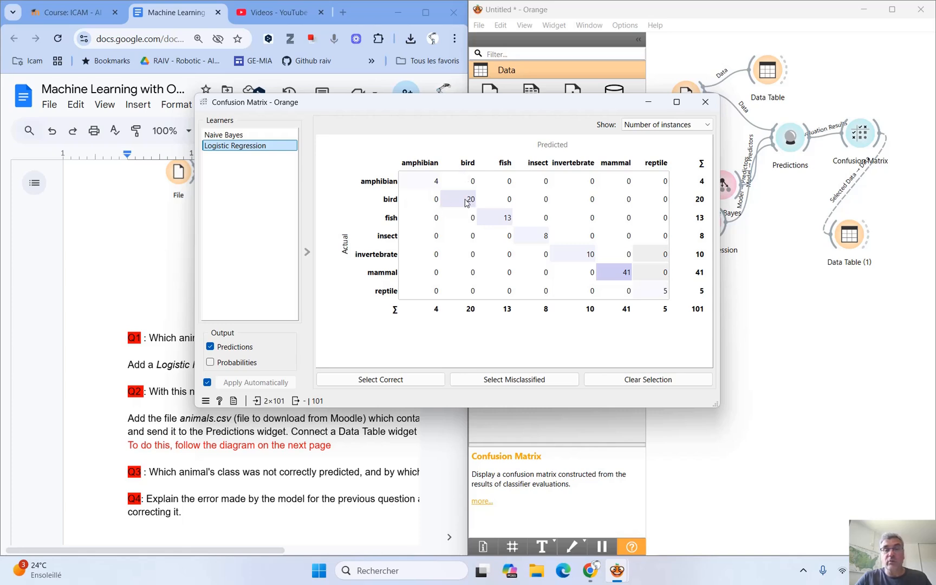
{"action": "left_click", "coordinate": [706, 103]}
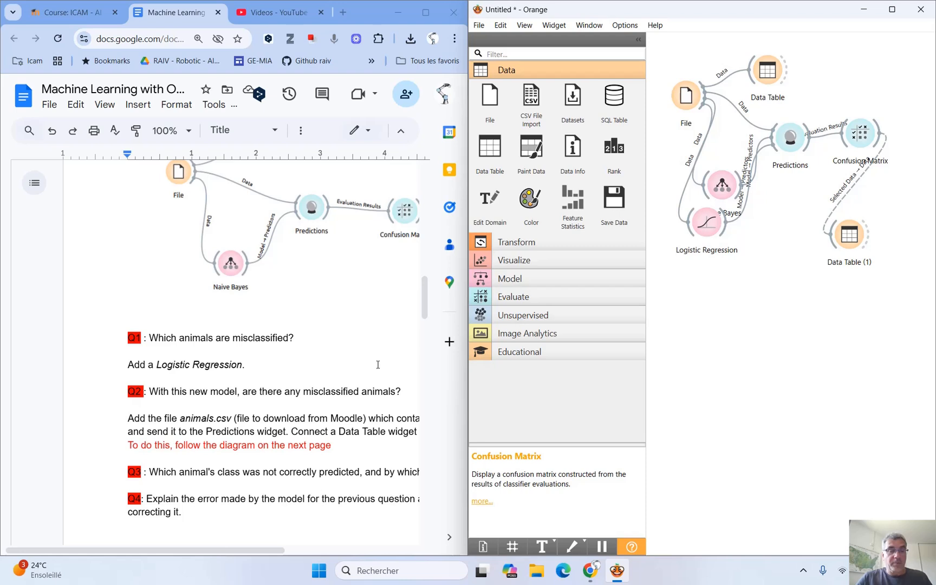
Switch to the Moodle course page in the browser, widen its window and download the animals CSV file.
{"action": "scroll", "coordinate": [378, 365], "scroll_direction": "down", "scroll_amount": 2}
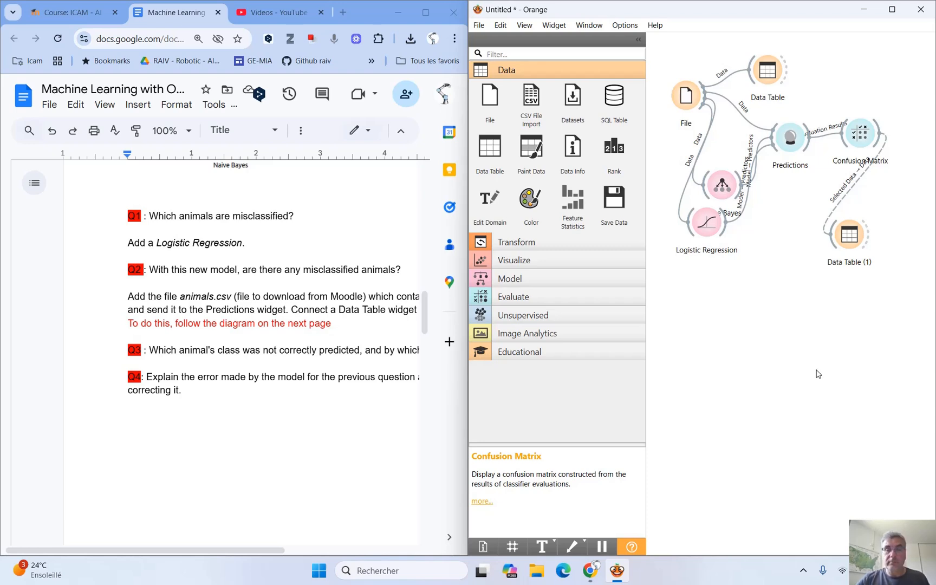
{"action": "left_click", "coordinate": [84, 19]}
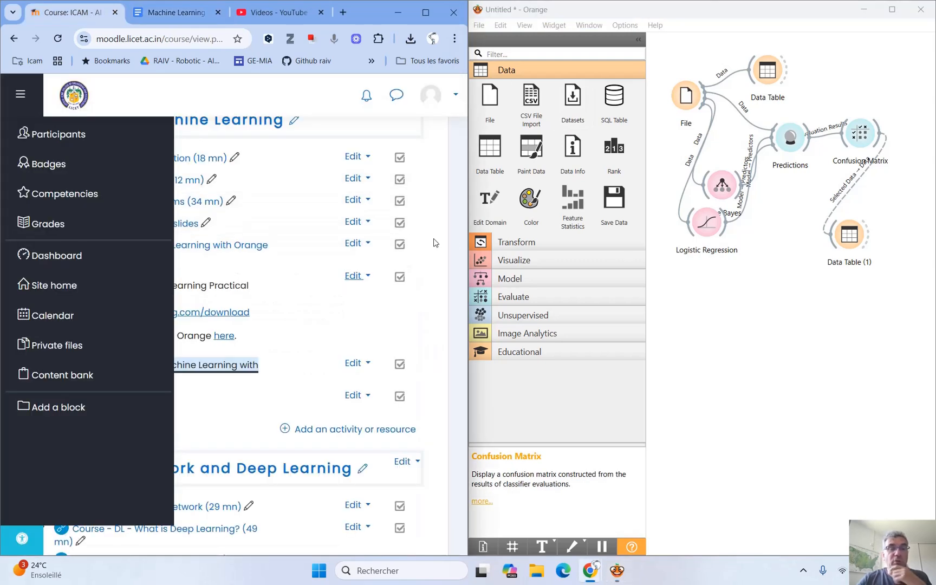
{"action": "left_click_drag", "start_coordinate": [468, 232], "coordinate": [573, 233]}
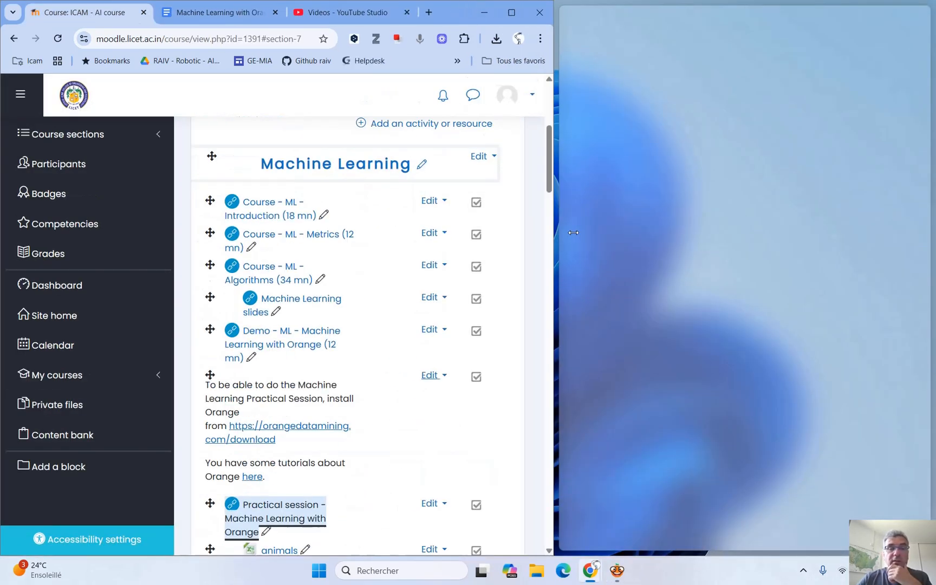
{"action": "left_click_drag", "start_coordinate": [647, 233], "coordinate": [646, 234]}
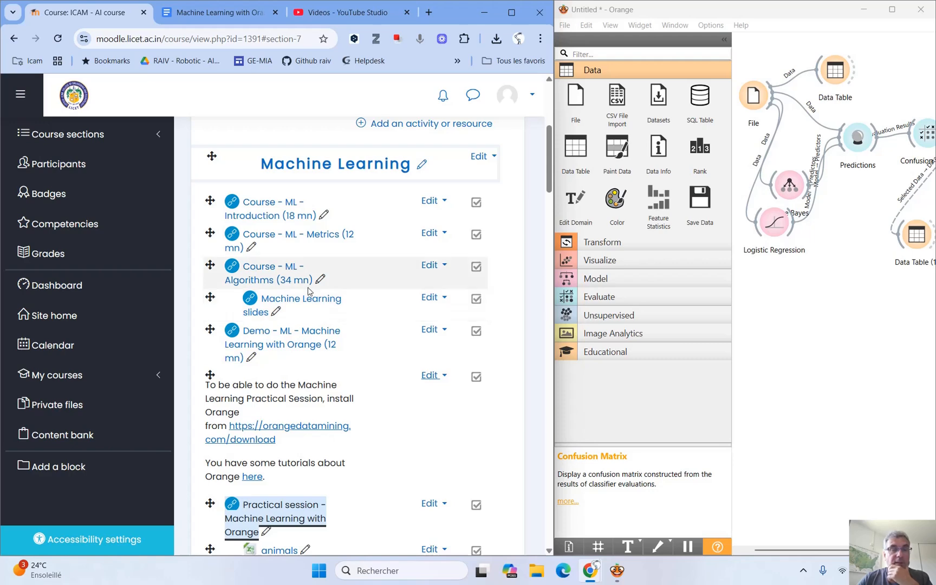
{"action": "scroll", "coordinate": [325, 308], "scroll_direction": "down", "scroll_amount": 4}
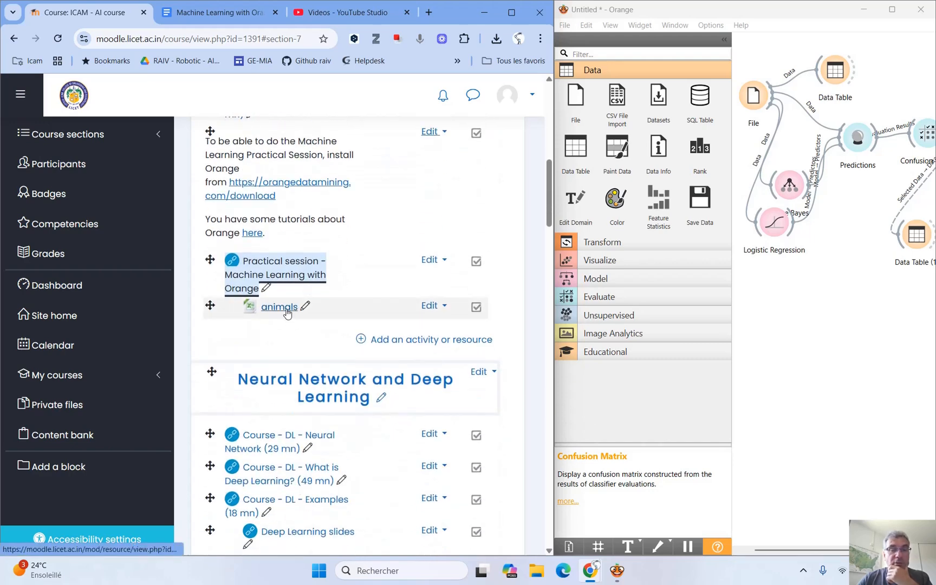
{"action": "left_click", "coordinate": [287, 311]}
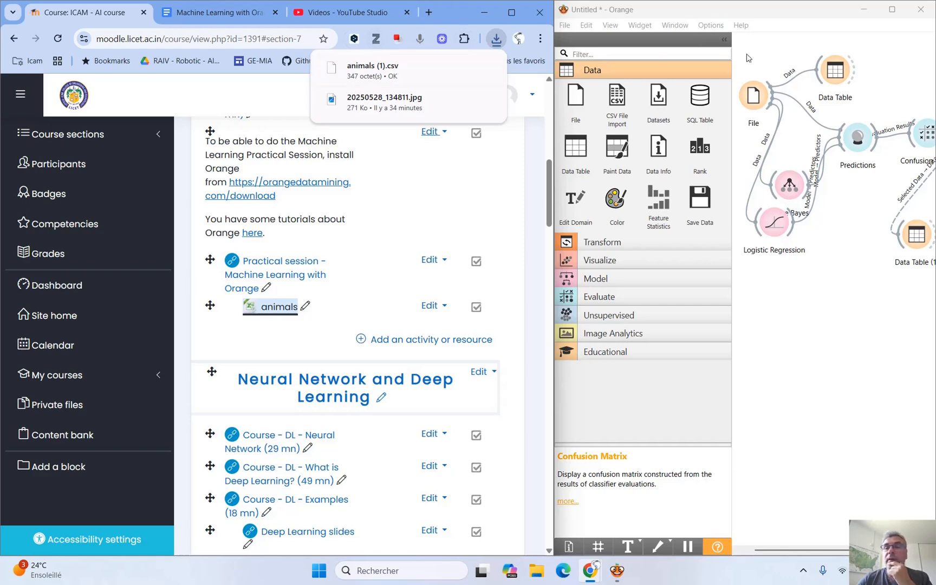
Add a second File widget below Logistic Regression and load animals.csv from the Downloads folder into it.
{"action": "right_click", "coordinate": [760, 289]}
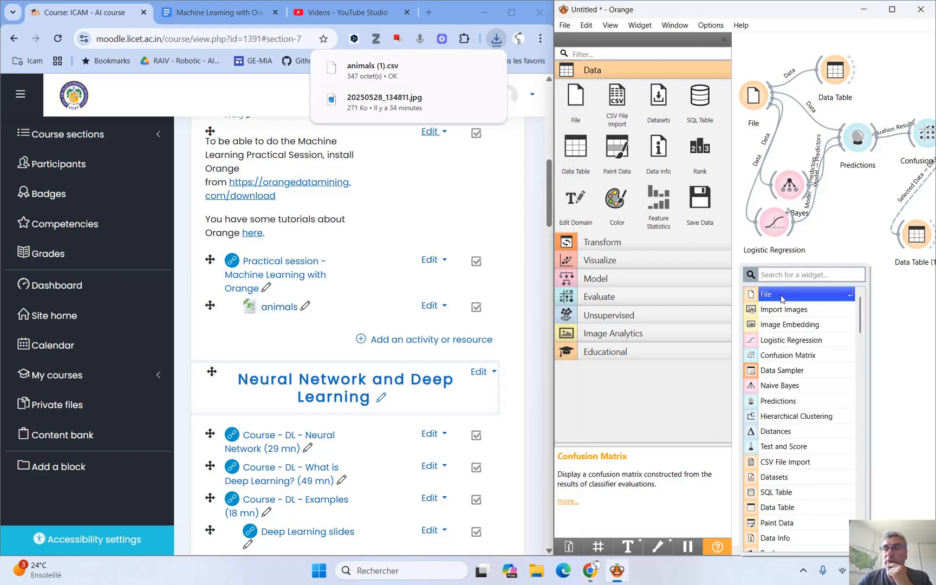
{"action": "left_click", "coordinate": [781, 297]}
{"action": "double_click", "coordinate": [765, 290]}
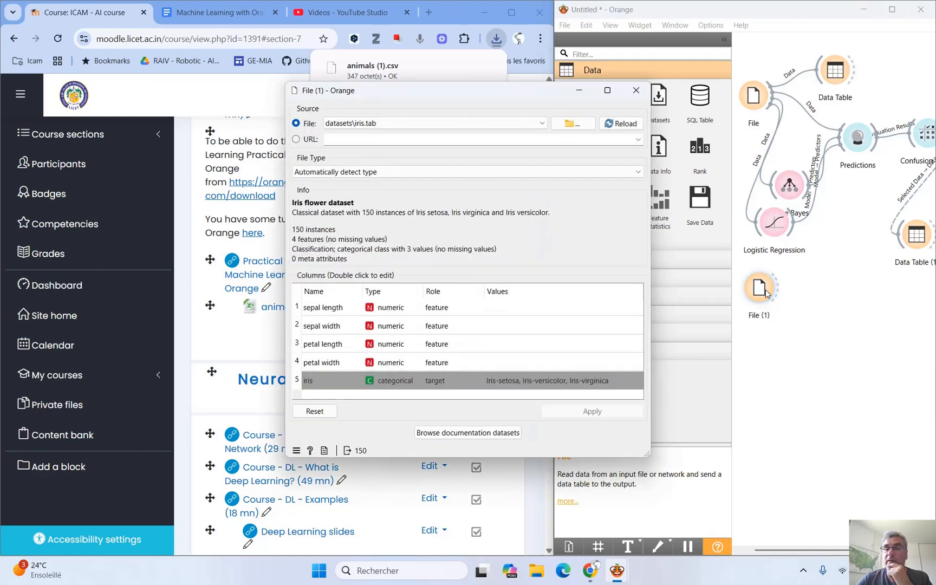
{"action": "left_click", "coordinate": [576, 125]}
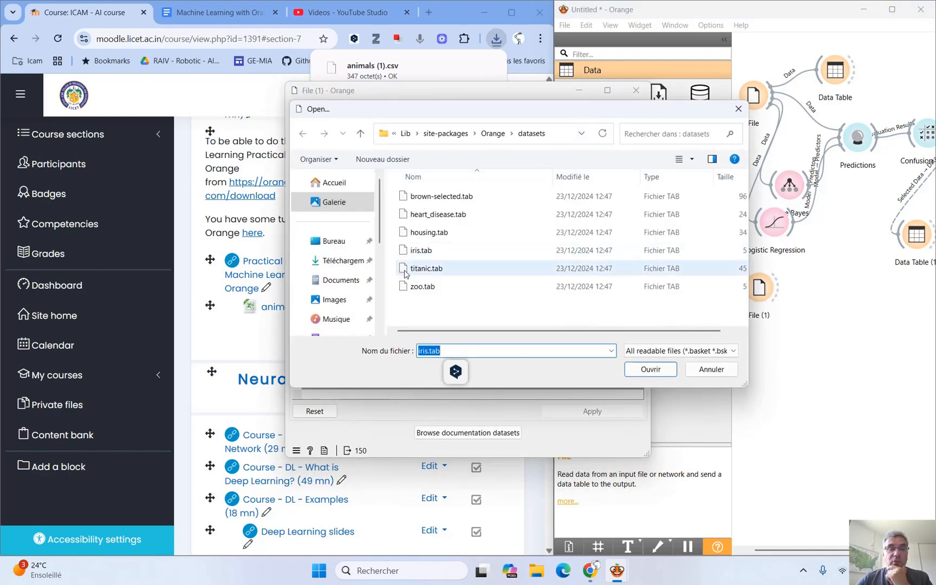
{"action": "left_click", "coordinate": [357, 263]}
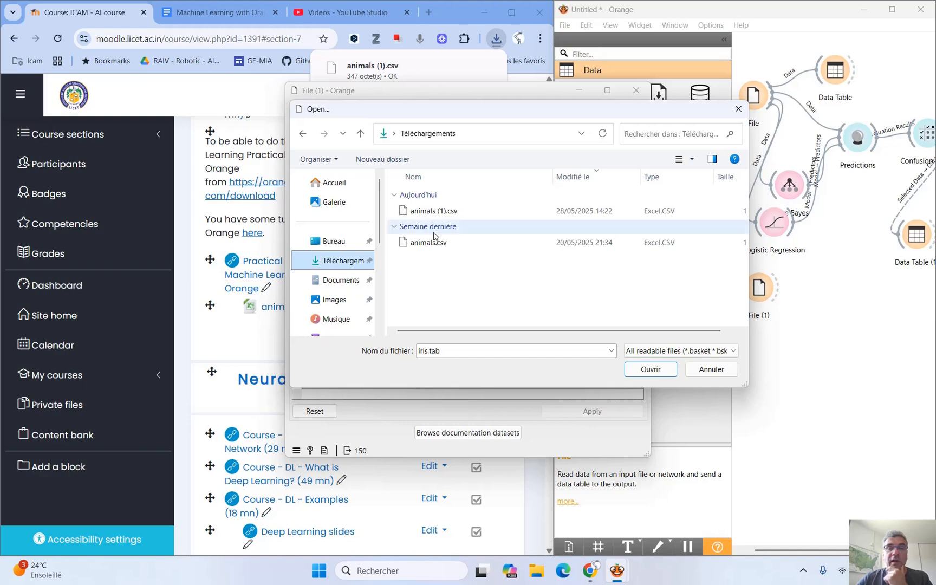
{"action": "double_click", "coordinate": [431, 244]}
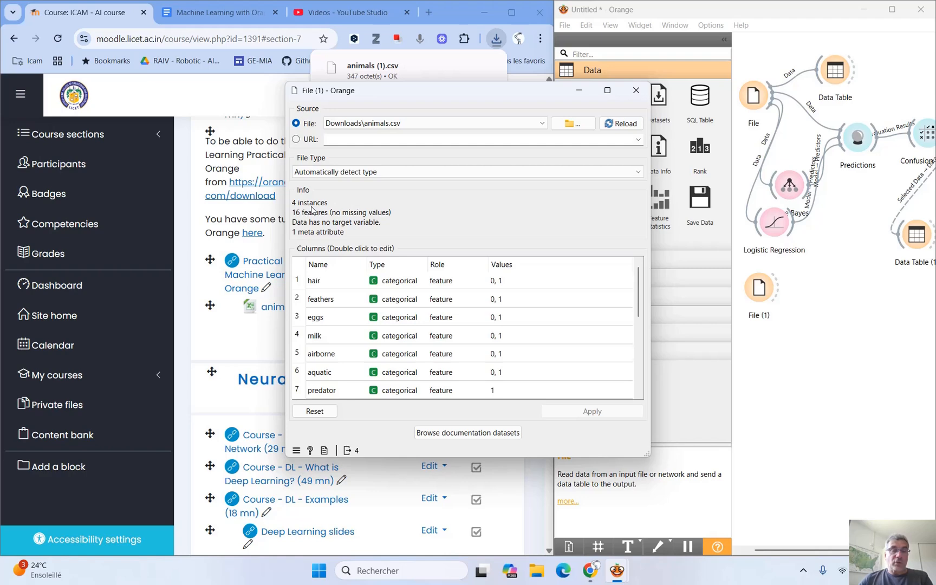
{"action": "left_click", "coordinate": [635, 90]}
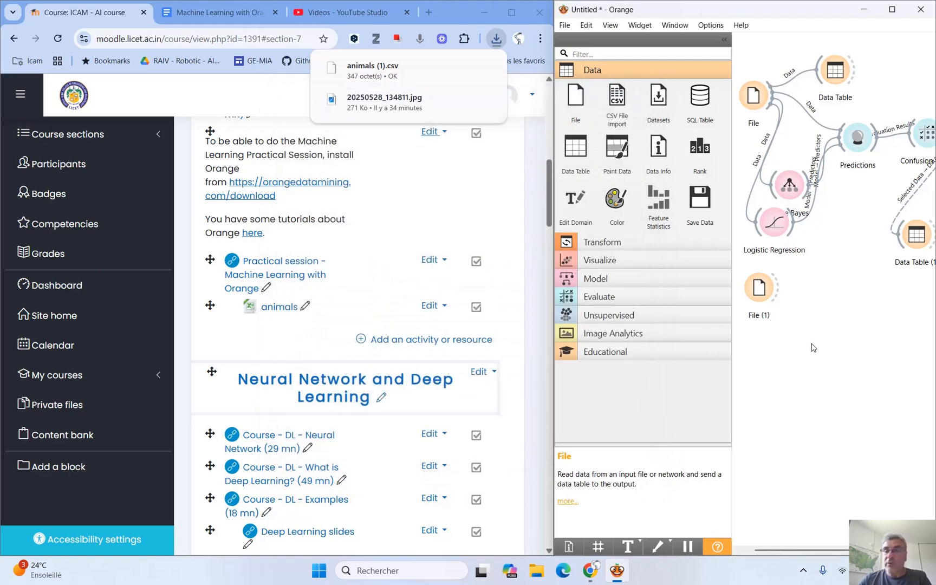
Attach a Data Table to the new File widget and view the animals and their features in it.
{"action": "left_click_drag", "start_coordinate": [778, 290], "coordinate": [797, 351]}
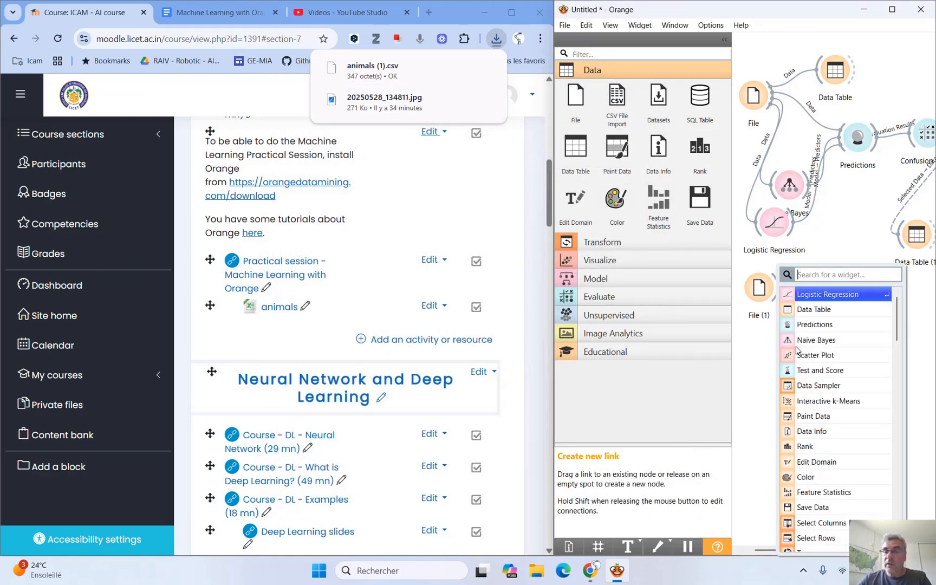
{"action": "left_click", "coordinate": [813, 311]}
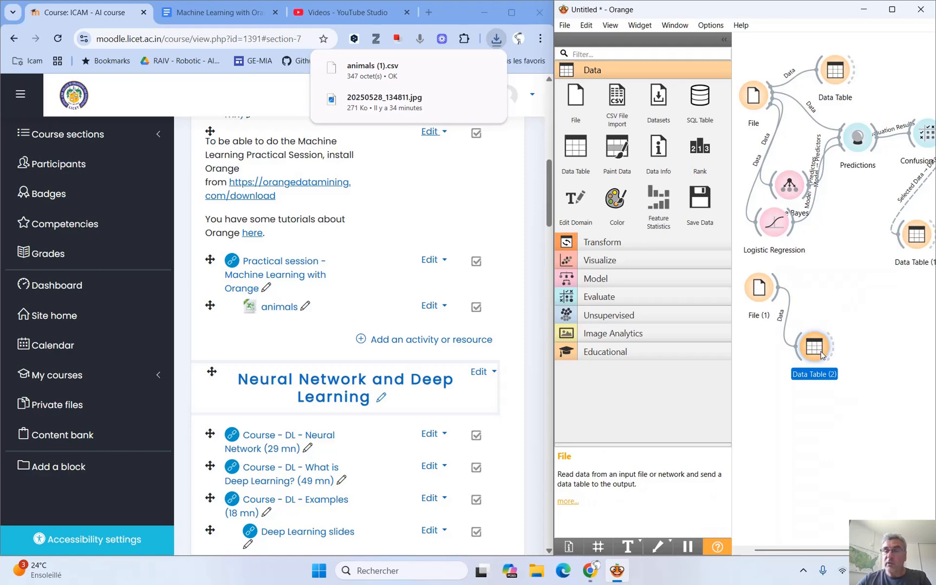
{"action": "double_click", "coordinate": [816, 349]}
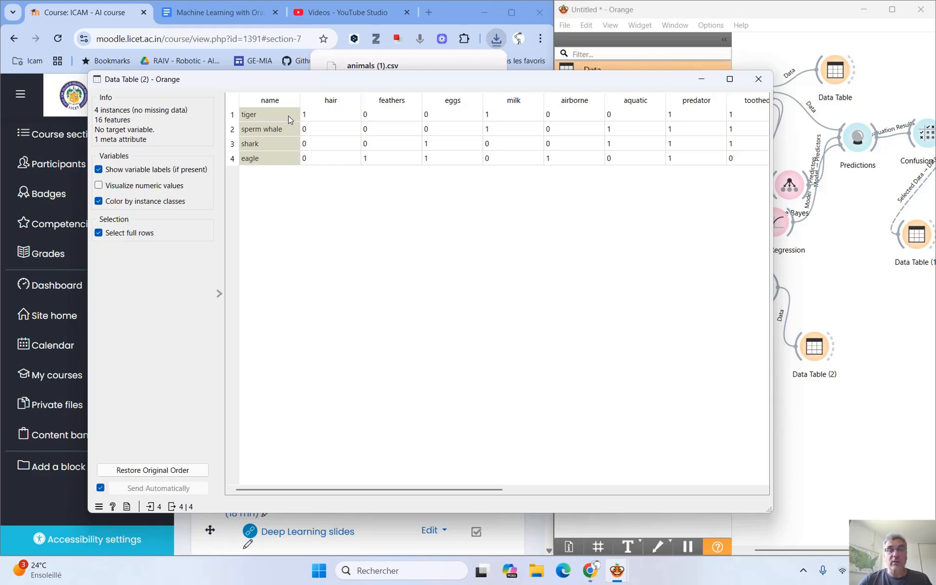
{"action": "left_click", "coordinate": [760, 83]}
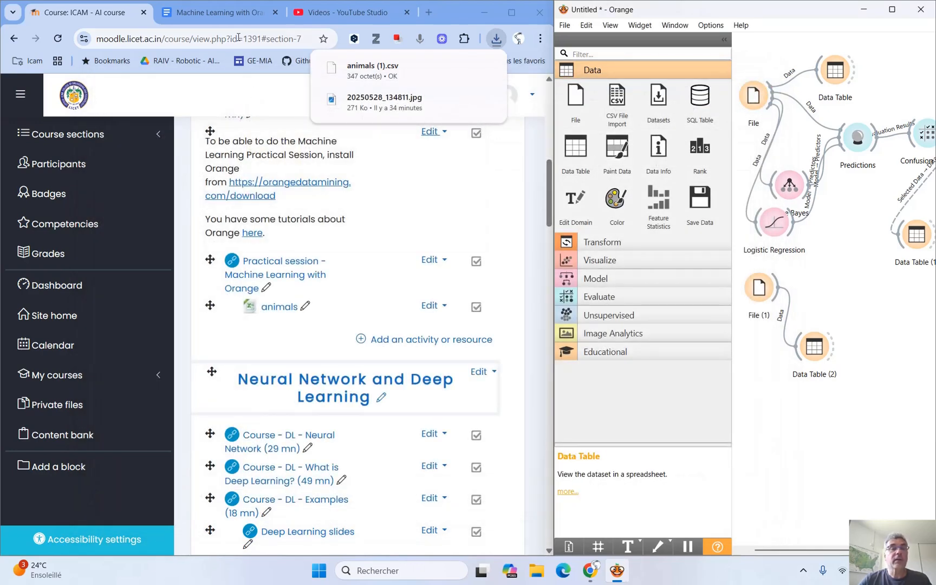
Consult the Zoo workflow diagram in the Machine Learning with Orange document and link File (1) to Predictions as its data input.
{"action": "left_click", "coordinate": [229, 13]}
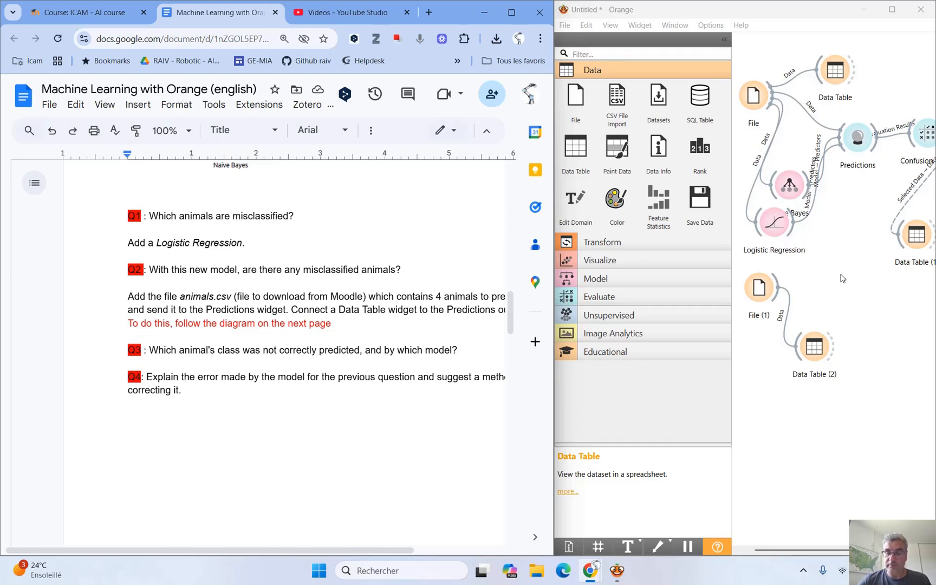
{"action": "key", "text": "Delete"}
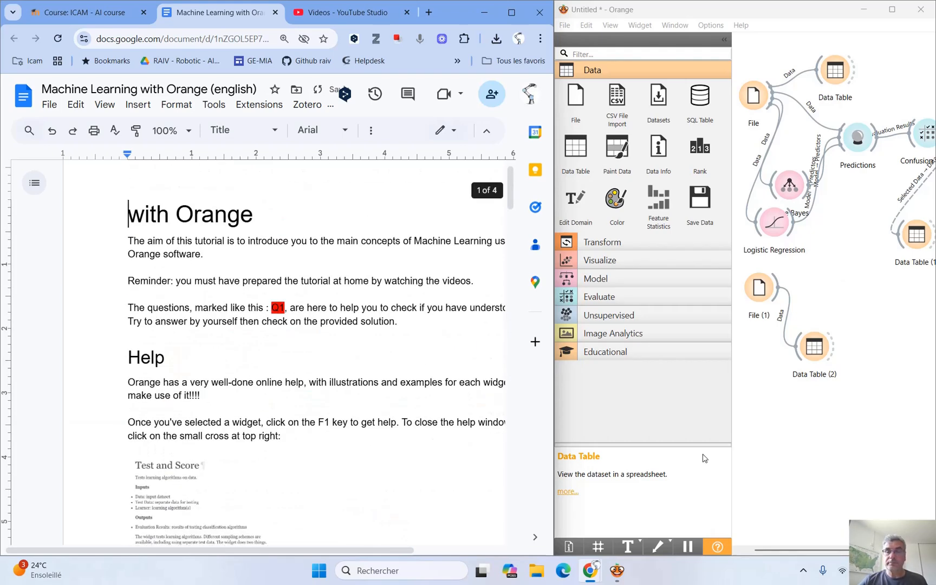
{"action": "scroll", "coordinate": [314, 383], "scroll_direction": "down", "scroll_amount": 15}
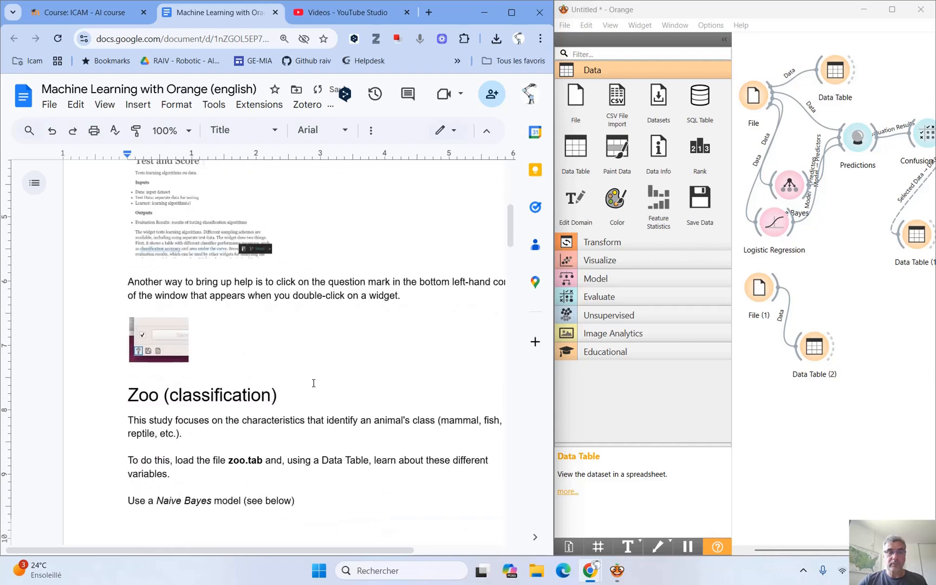
{"action": "scroll", "coordinate": [313, 383], "scroll_direction": "down", "scroll_amount": 6}
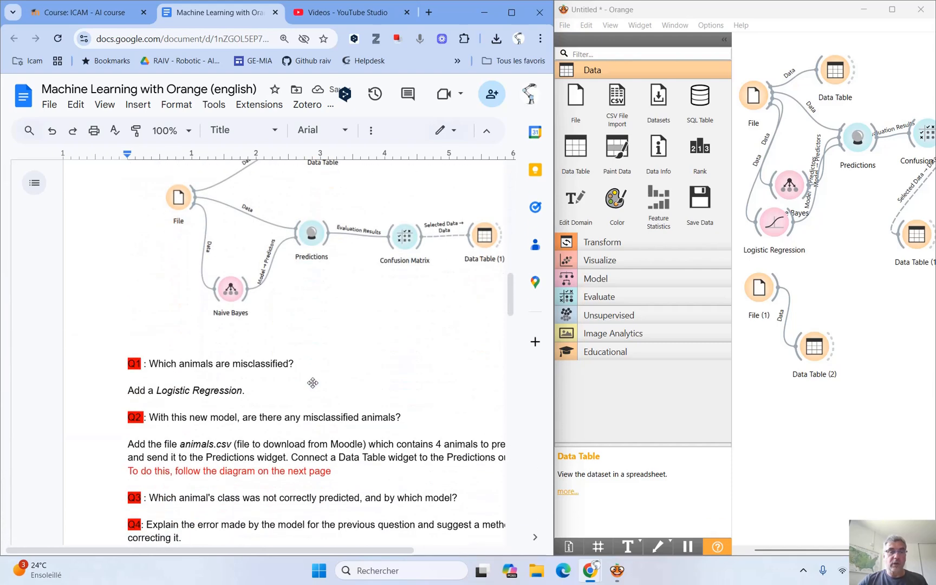
{"action": "scroll", "coordinate": [314, 383], "scroll_direction": "down", "scroll_amount": 10}
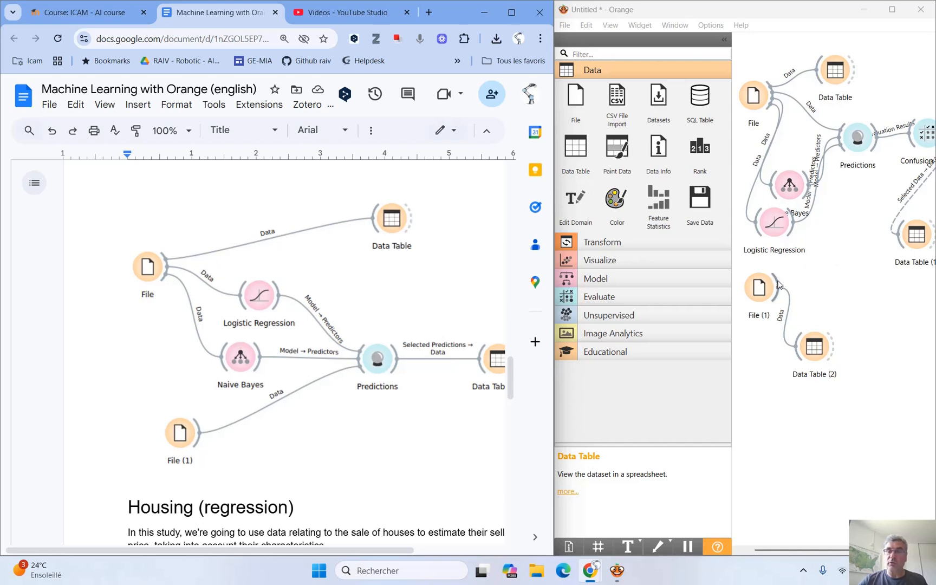
{"action": "left_click_drag", "start_coordinate": [778, 284], "coordinate": [844, 153]}
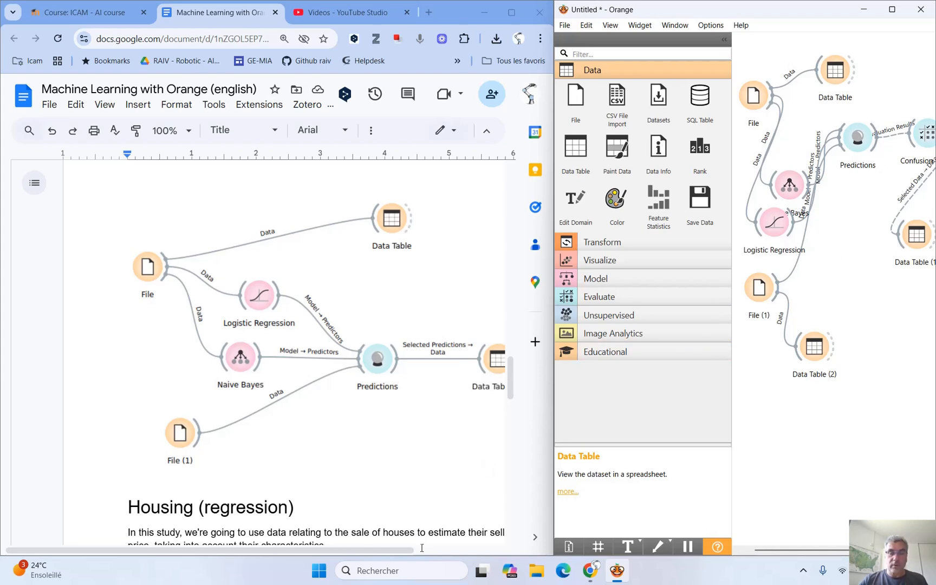
Attach a new Data Table to the Predictions output, following the document's diagram.
{"action": "left_click_drag", "start_coordinate": [412, 550], "coordinate": [458, 551]}
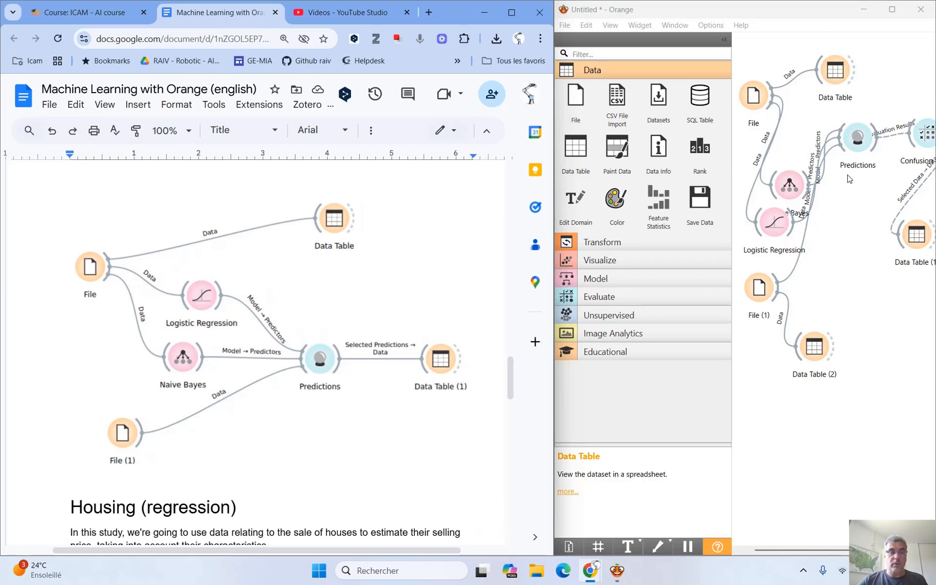
{"action": "left_click", "coordinate": [876, 154]}
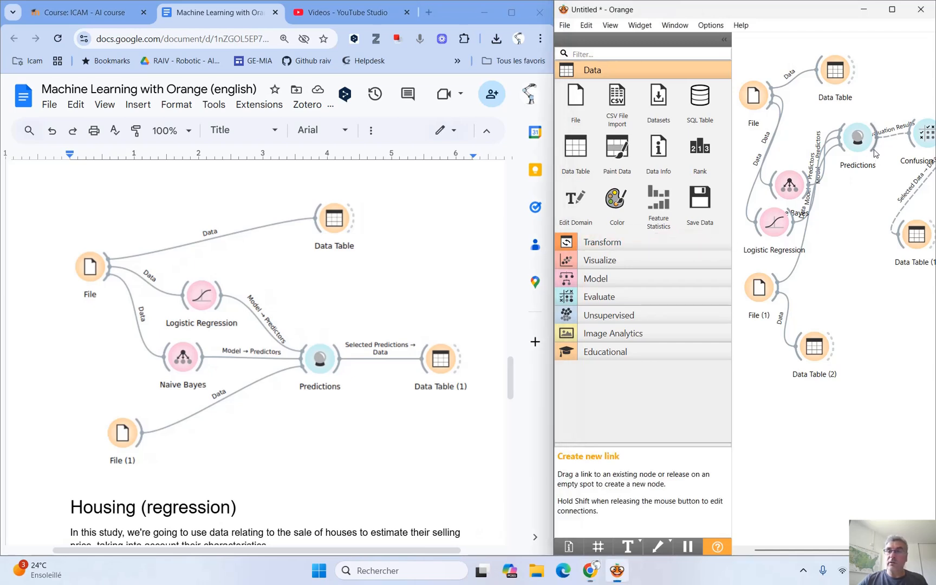
{"action": "left_click_drag", "start_coordinate": [876, 154], "coordinate": [864, 321]}
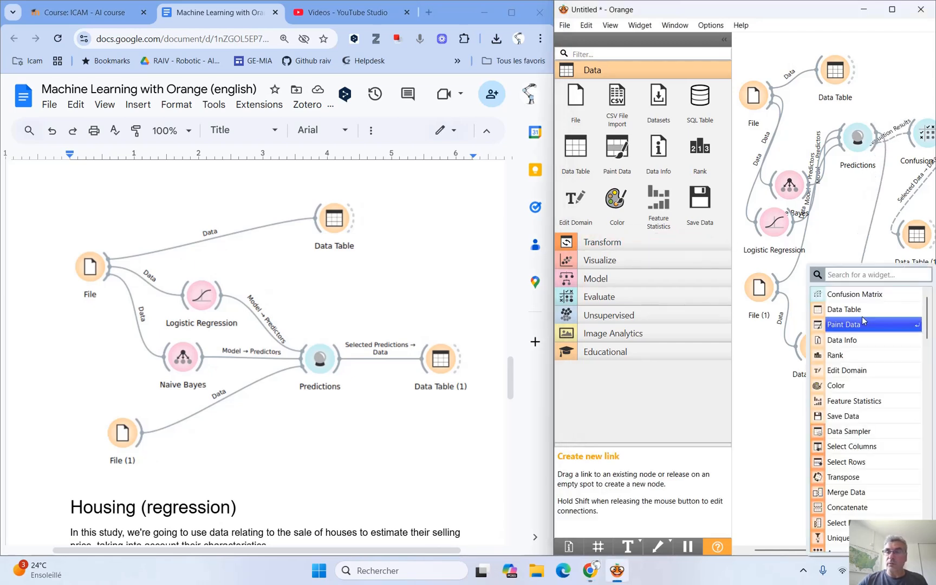
{"action": "left_click", "coordinate": [857, 314]}
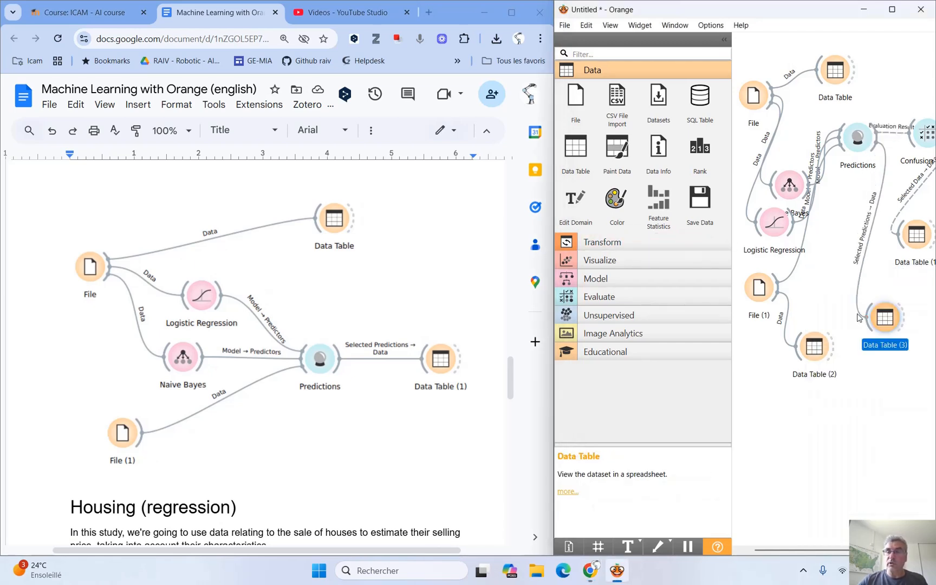
Open Data Table (3) and compare the Naive Bayes and Logistic Regression predictions for tiger, shark, eagle and sperm whale.
{"action": "double_click", "coordinate": [887, 317]}
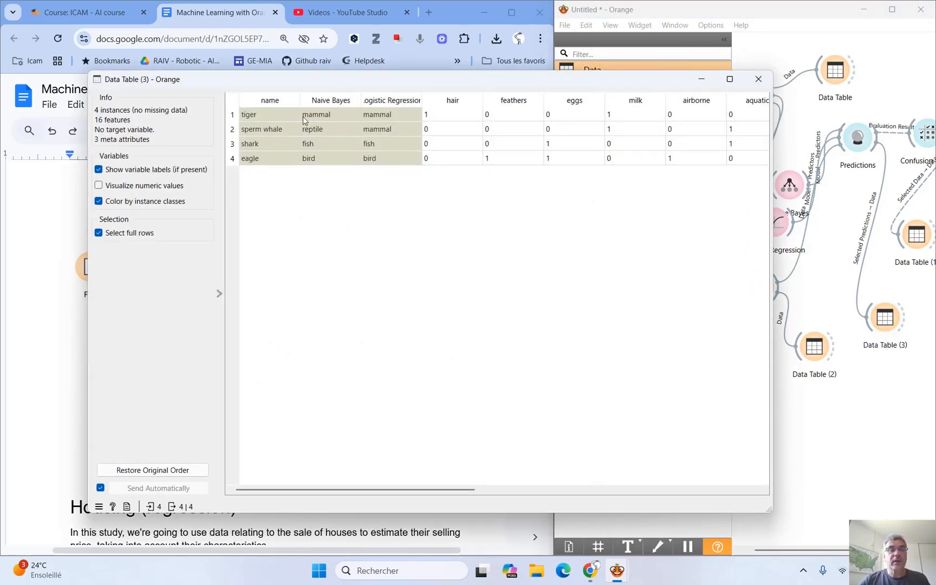
{"action": "left_click", "coordinate": [265, 116]}
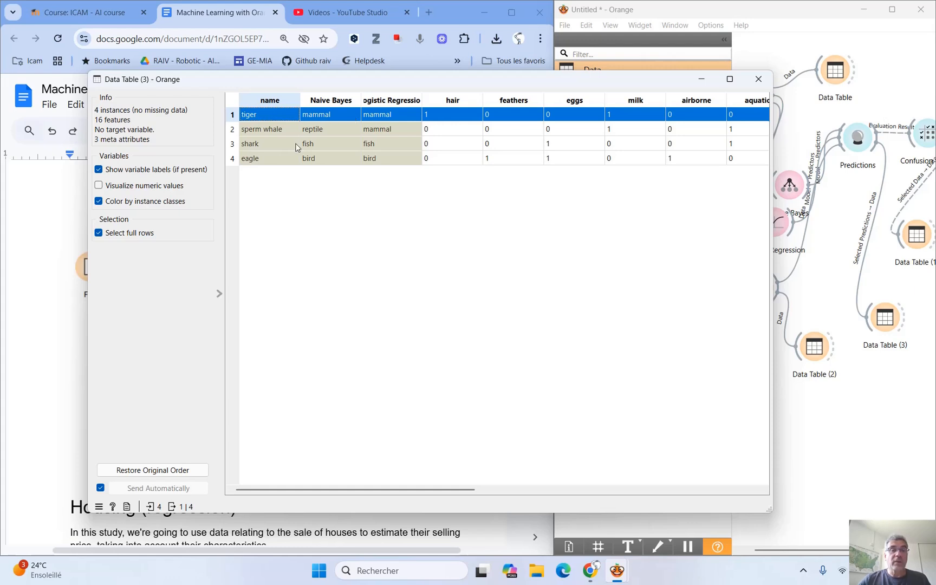
{"action": "left_click", "coordinate": [278, 145]}
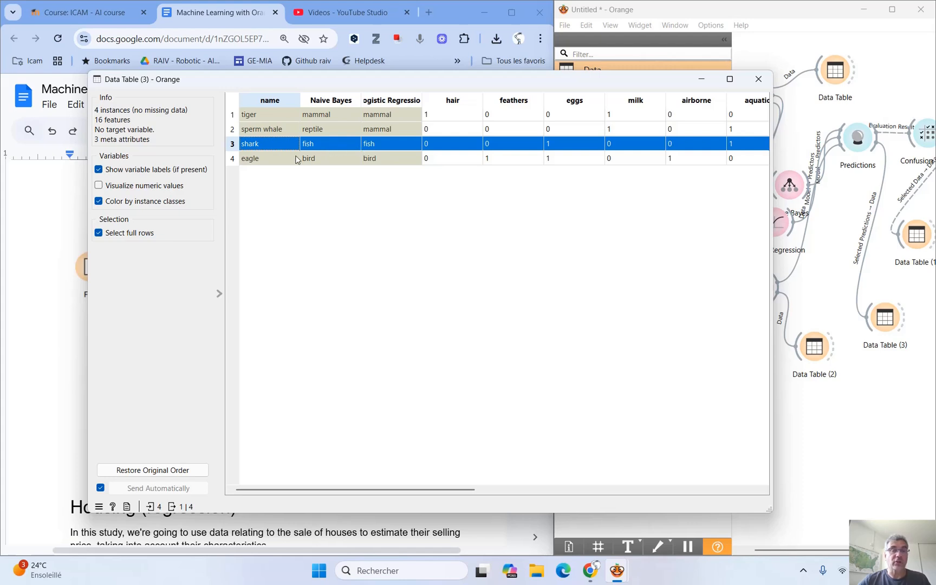
{"action": "left_click", "coordinate": [271, 160]}
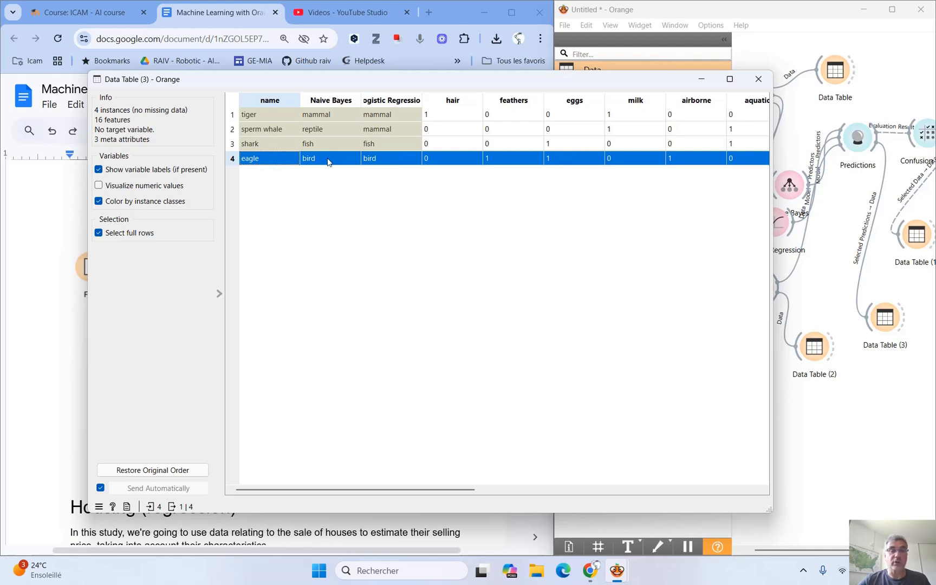
{"action": "left_click", "coordinate": [266, 131]}
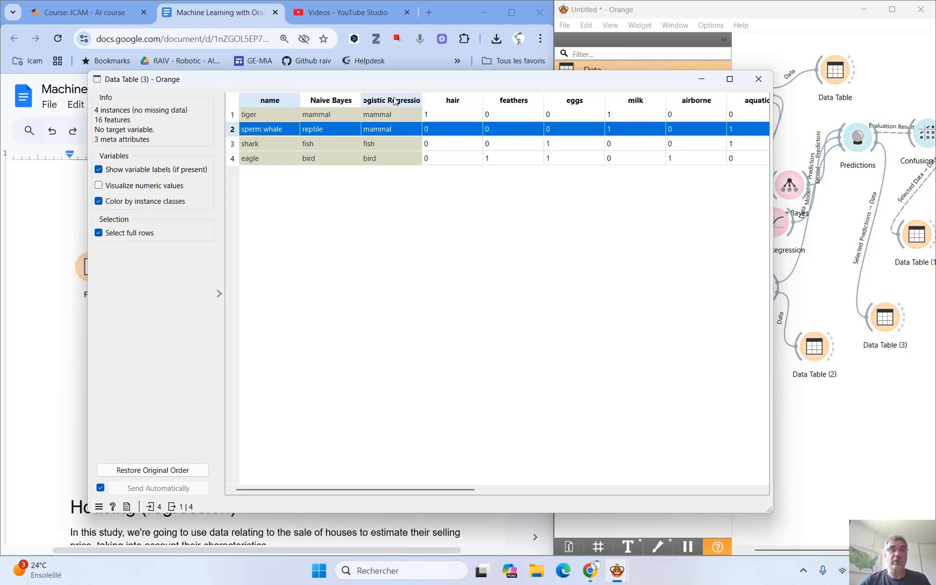
{"action": "left_click", "coordinate": [758, 80]}
Return to questions Q3 and Q4 in the document and read what they ask about the wrongly predicted animal and model.
{"action": "scroll", "coordinate": [360, 290], "scroll_direction": "up", "scroll_amount": 10}
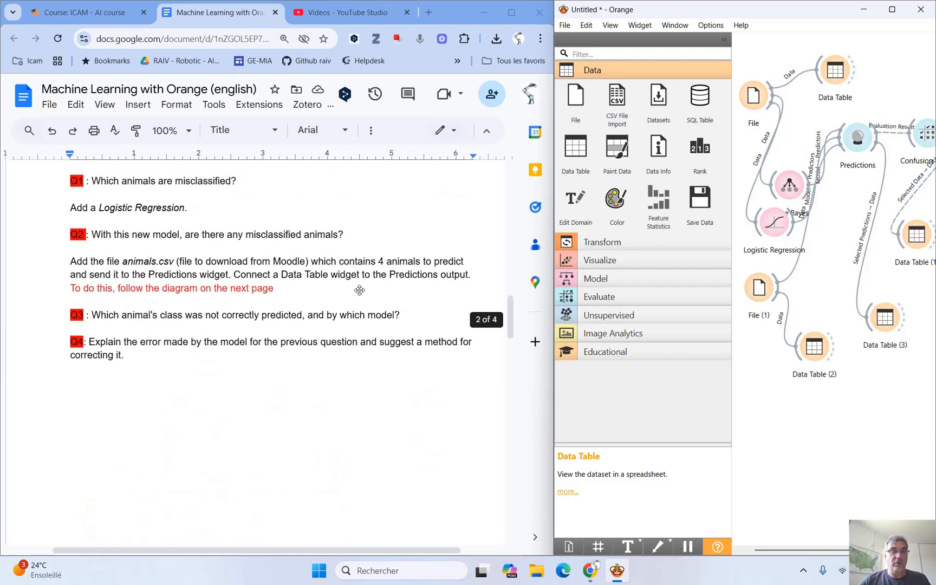
{"action": "scroll", "coordinate": [360, 290], "scroll_direction": "up", "scroll_amount": 1}
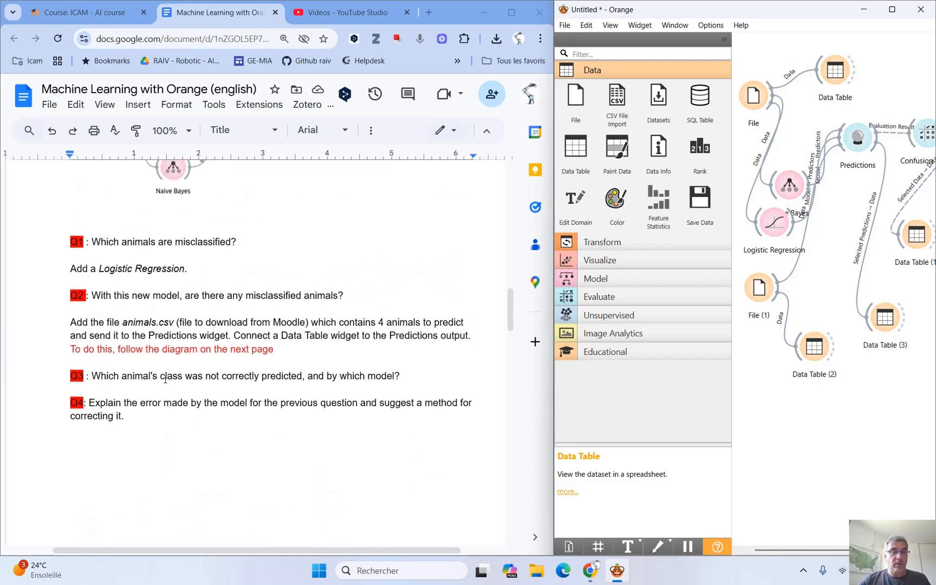
{"action": "left_click_drag", "start_coordinate": [96, 377], "coordinate": [300, 373]}
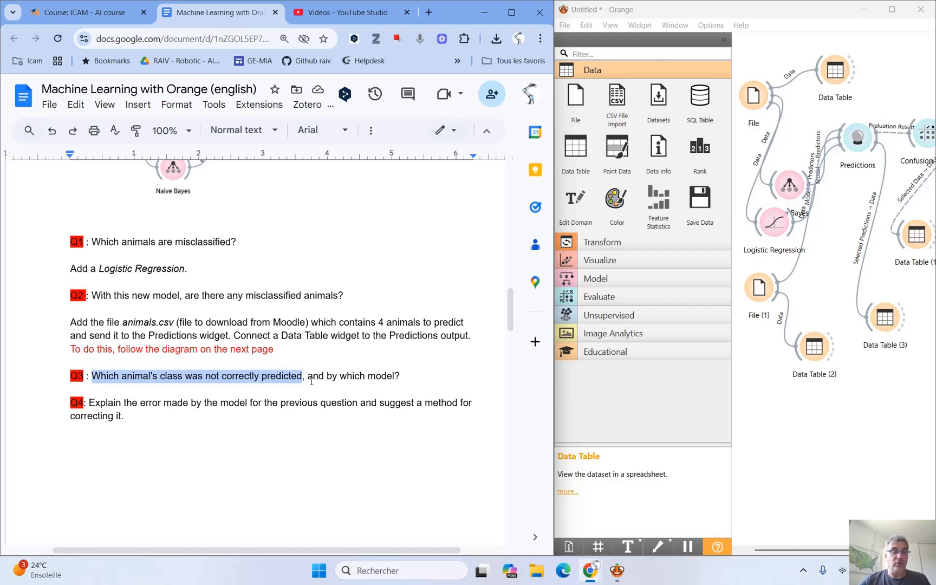
{"action": "double_click", "coordinate": [385, 374]}
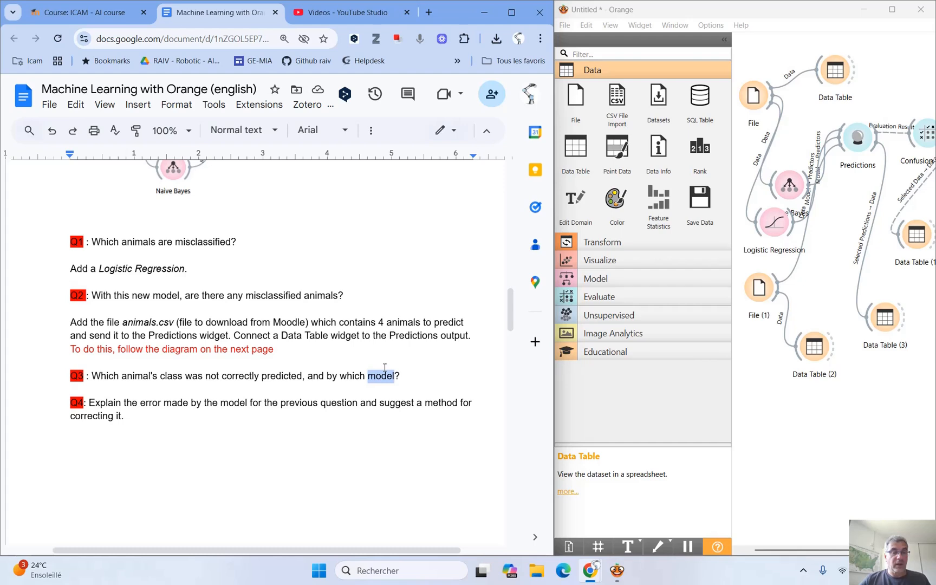
{"action": "scroll", "coordinate": [384, 368], "scroll_direction": "down", "scroll_amount": 2}
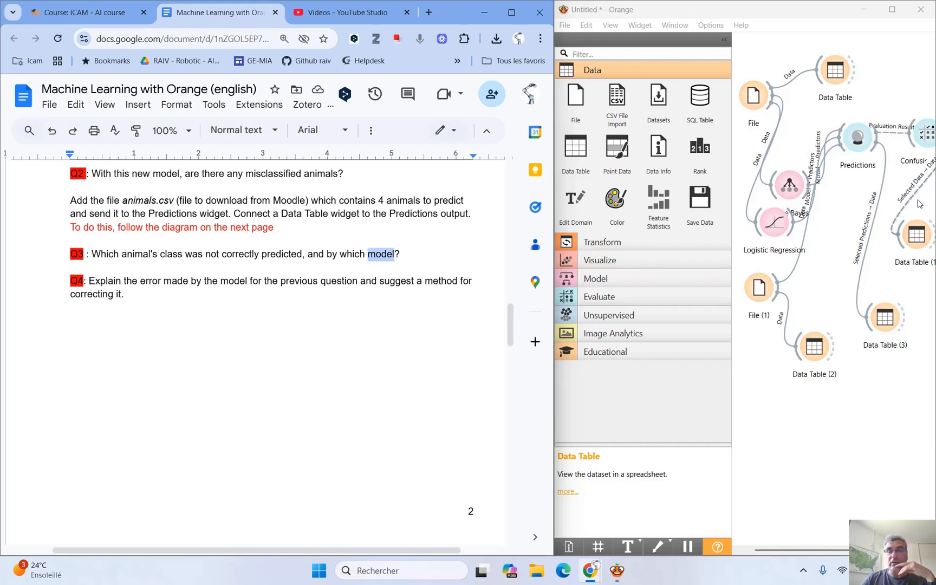
Open the training set's Data Table and examine the bear row's type and features across all columns through domestic.
{"action": "double_click", "coordinate": [839, 81]}
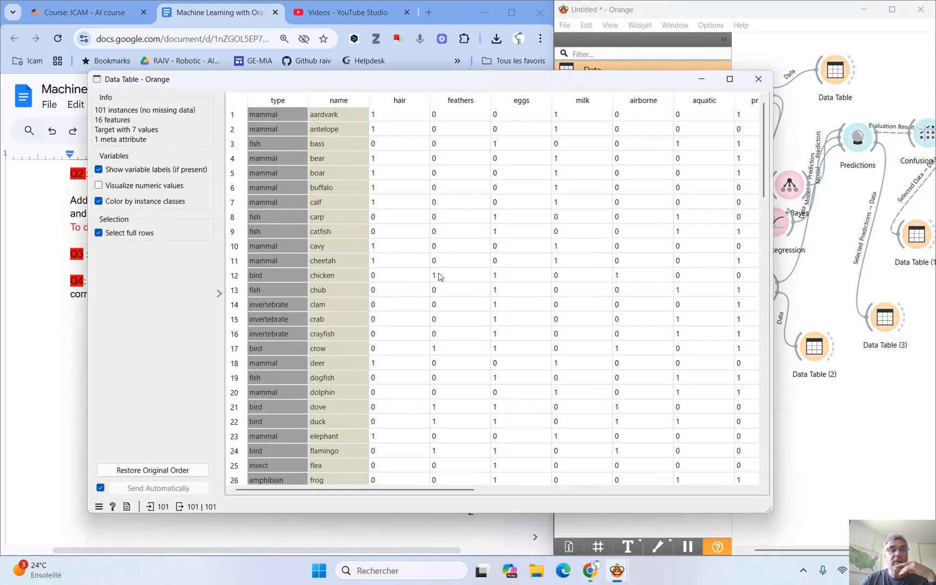
{"action": "left_click", "coordinate": [285, 157]}
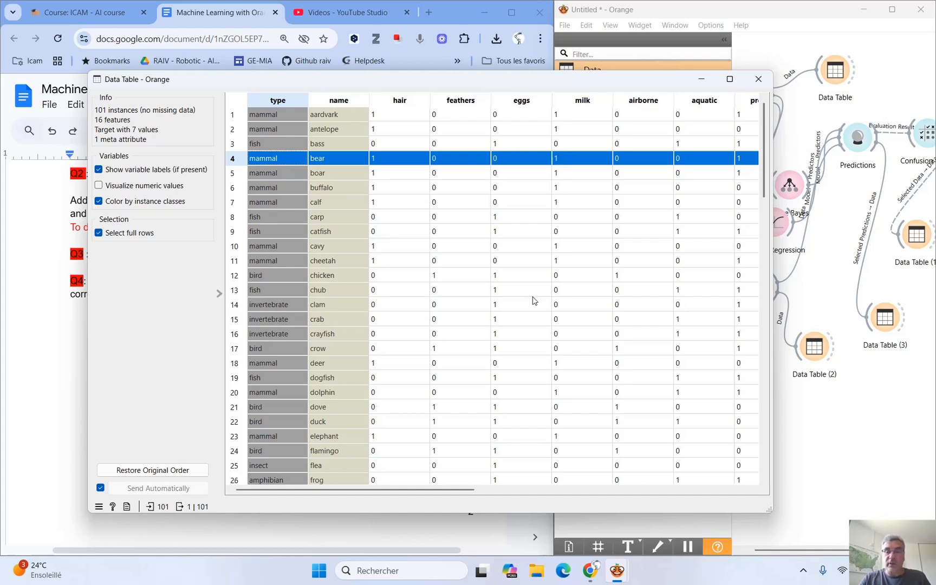
{"action": "left_click_drag", "start_coordinate": [471, 495], "coordinate": [710, 507]}
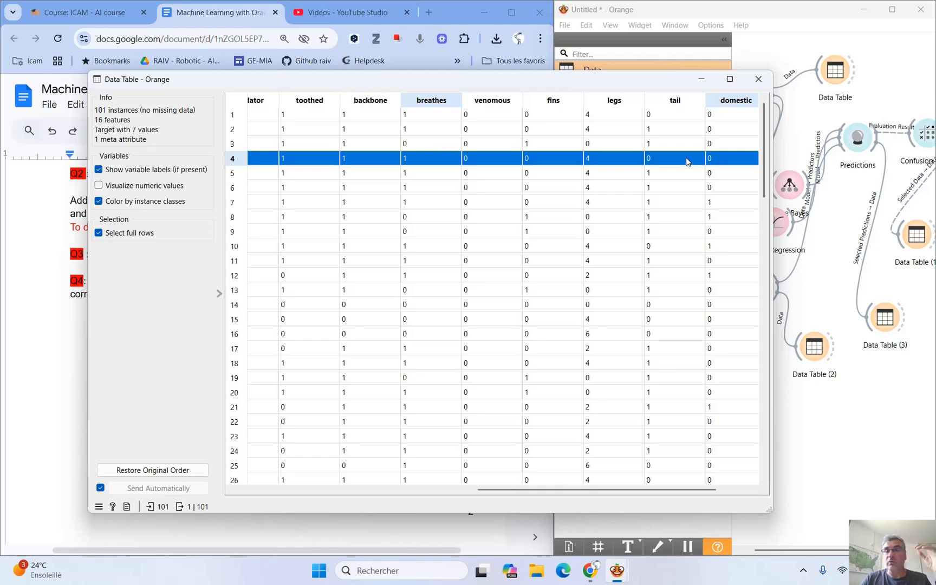
{"action": "left_click_drag", "start_coordinate": [684, 86], "coordinate": [636, 68]}
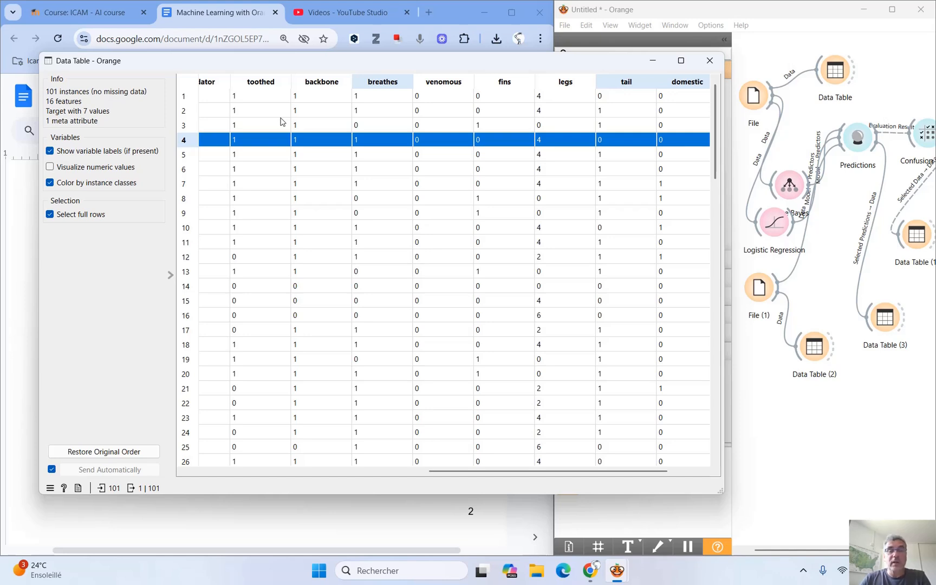
{"action": "left_click", "coordinate": [710, 60]}
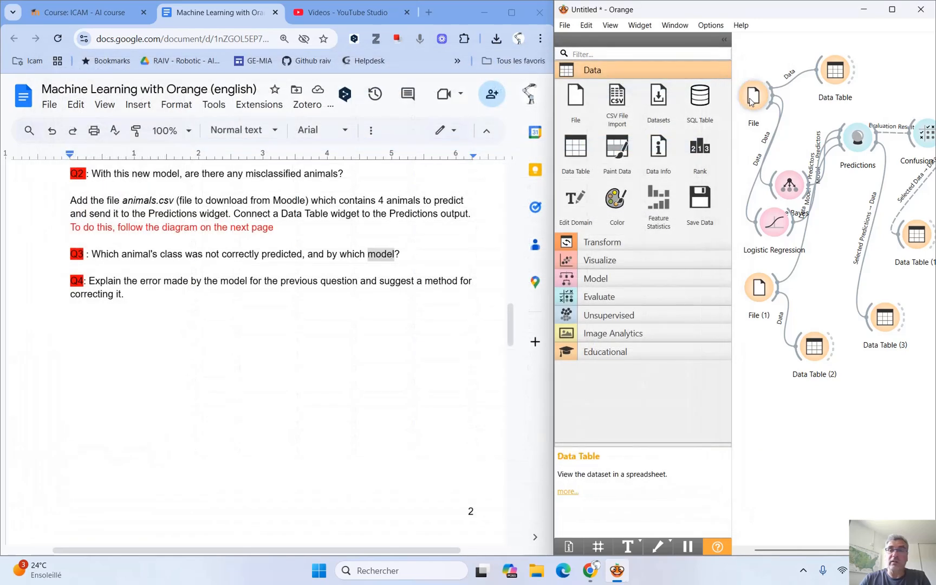
Reopen the training set's Data Table and look through the animals' feature values down to row 101.
{"action": "double_click", "coordinate": [833, 73]}
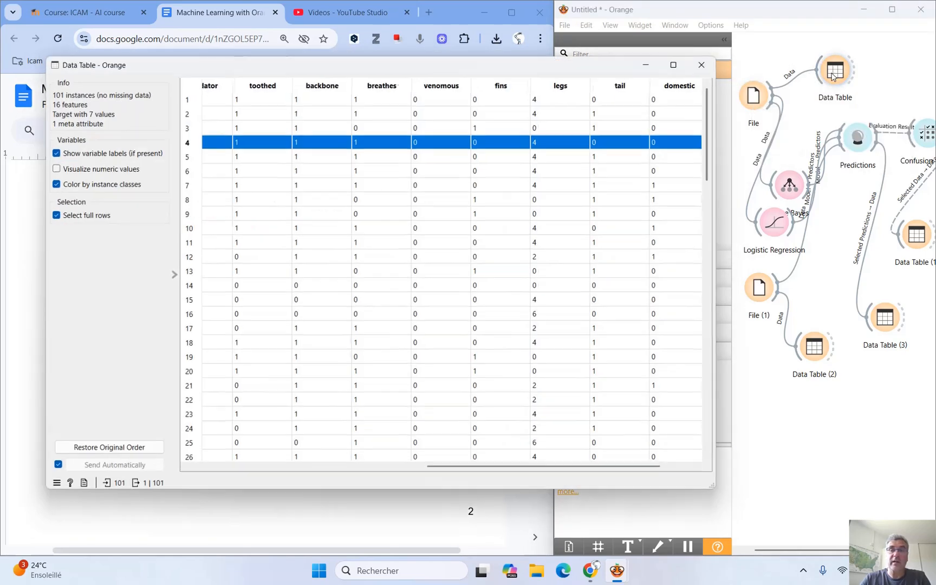
{"action": "scroll", "coordinate": [245, 252], "scroll_direction": "down", "scroll_amount": 6}
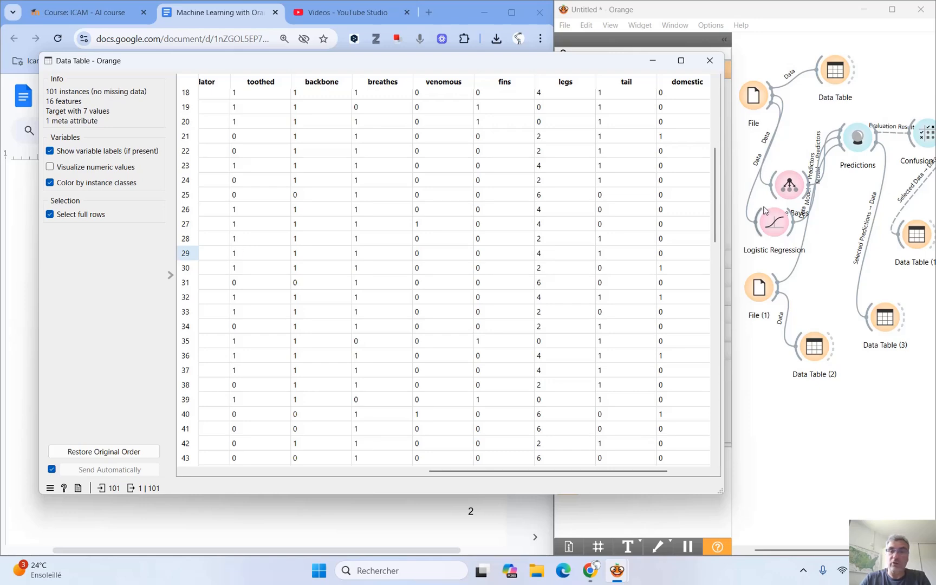
{"action": "left_click_drag", "start_coordinate": [715, 218], "coordinate": [702, 464]}
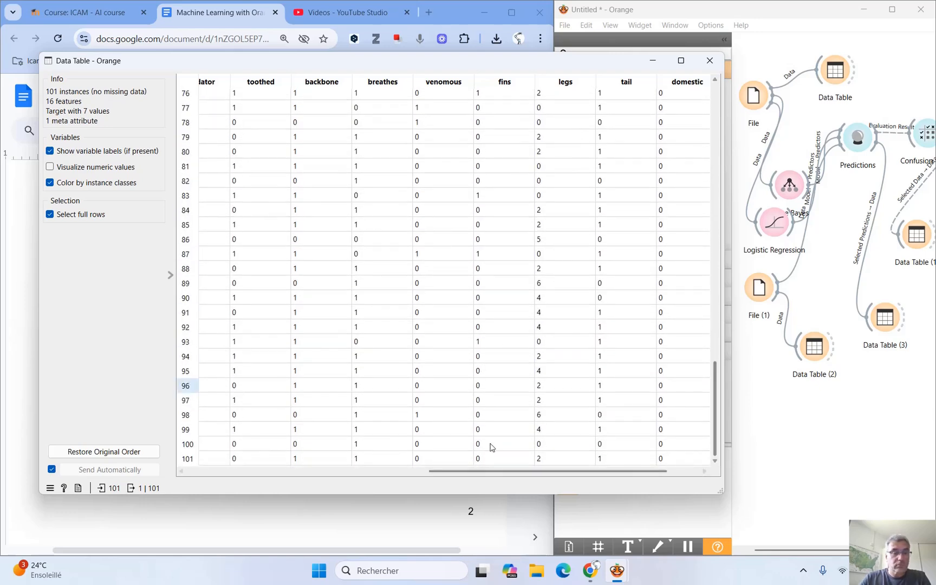
{"action": "left_click", "coordinate": [215, 475]}
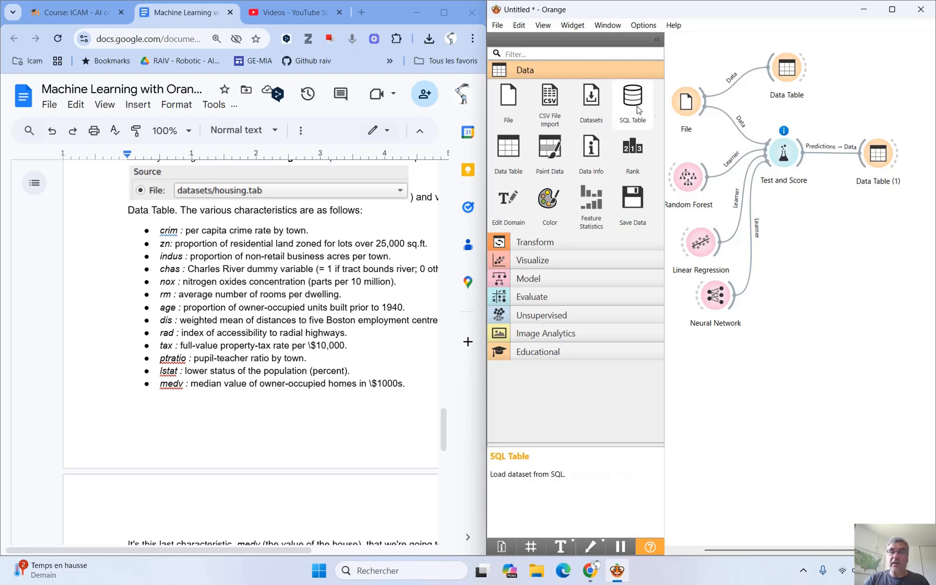
Check the File widget's housing.tab source, then examine the housing Data Table's columns against the document's list of characteristics.
{"action": "double_click", "coordinate": [687, 102]}
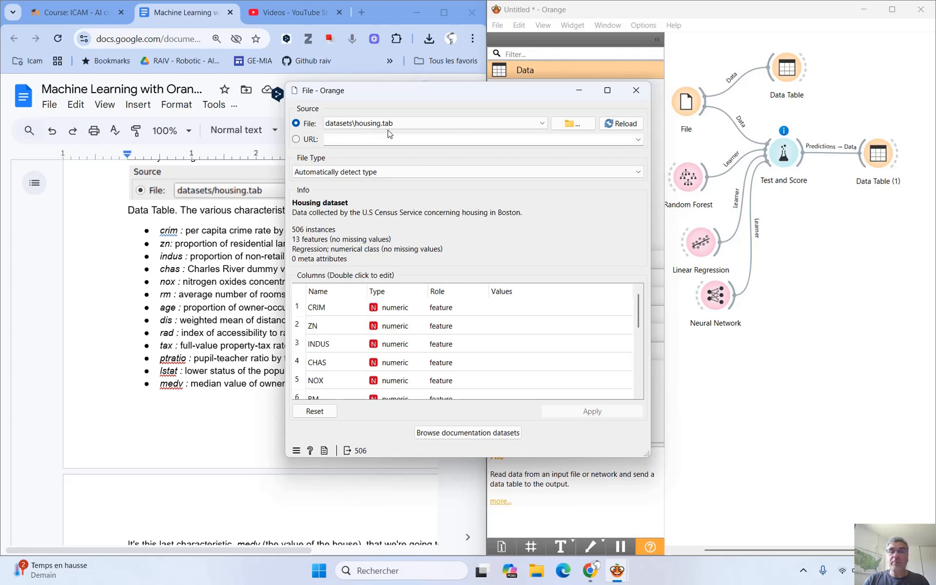
{"action": "left_click", "coordinate": [636, 97]}
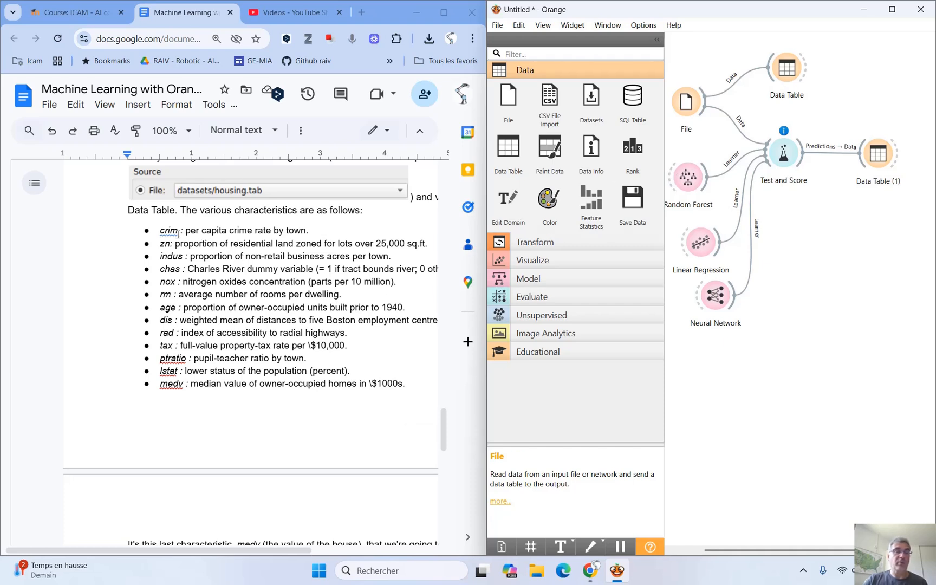
{"action": "double_click", "coordinate": [788, 70]}
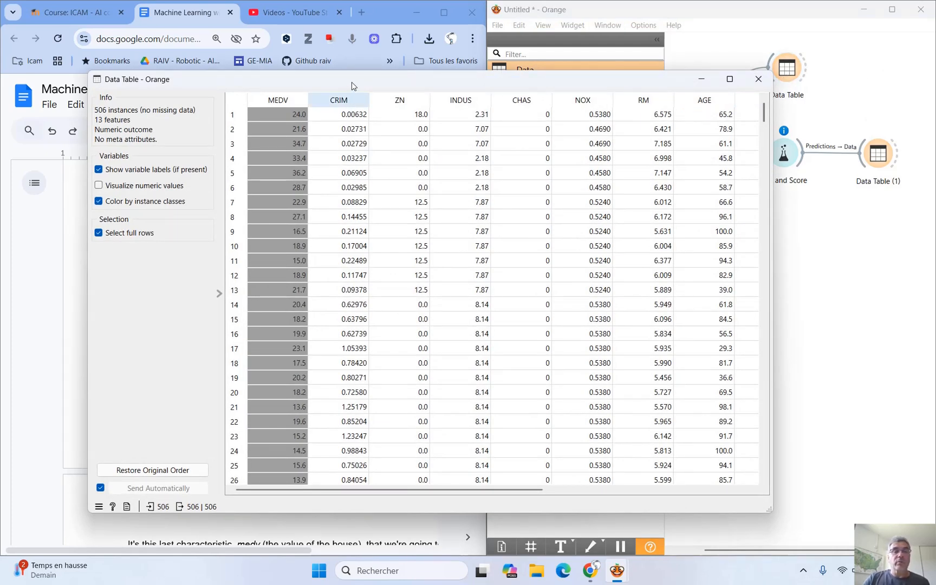
{"action": "left_click_drag", "start_coordinate": [352, 79], "coordinate": [553, 148]}
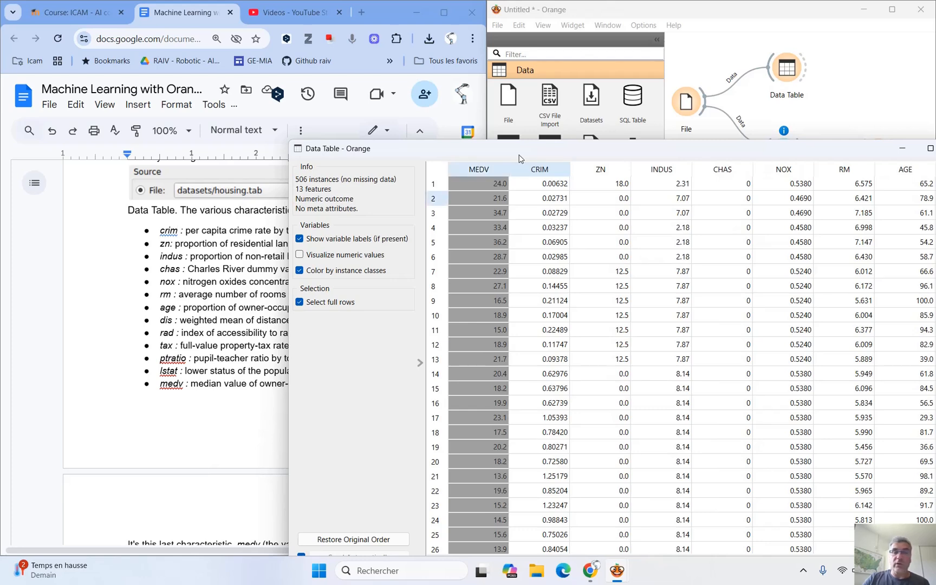
{"action": "left_click_drag", "start_coordinate": [346, 149], "coordinate": [439, 137]}
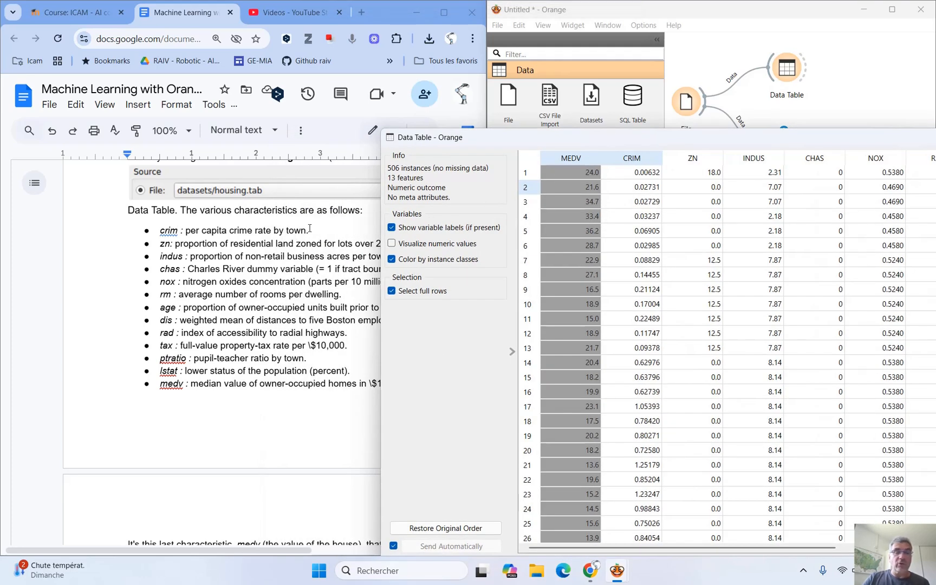
{"action": "left_click_drag", "start_coordinate": [627, 138], "coordinate": [344, 70]}
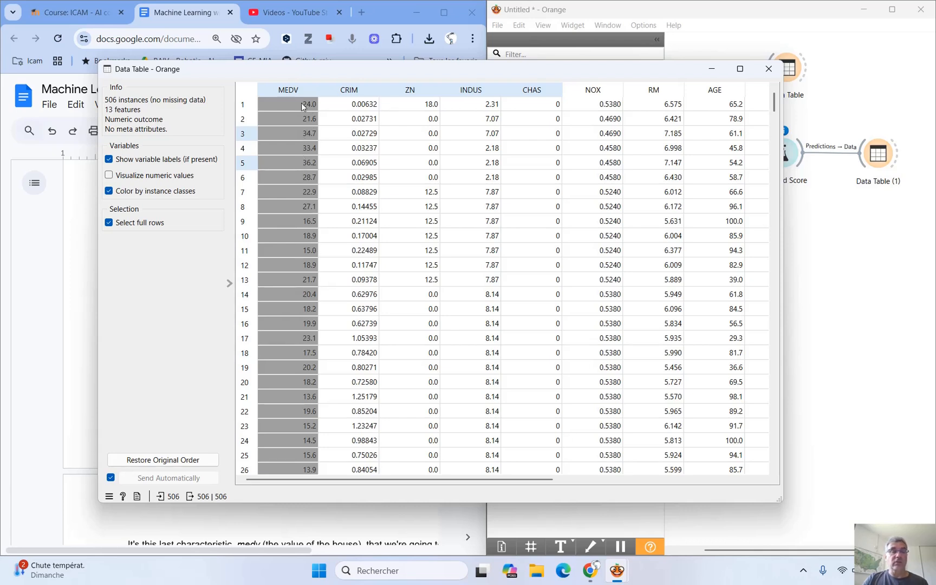
{"action": "left_click", "coordinate": [775, 70]}
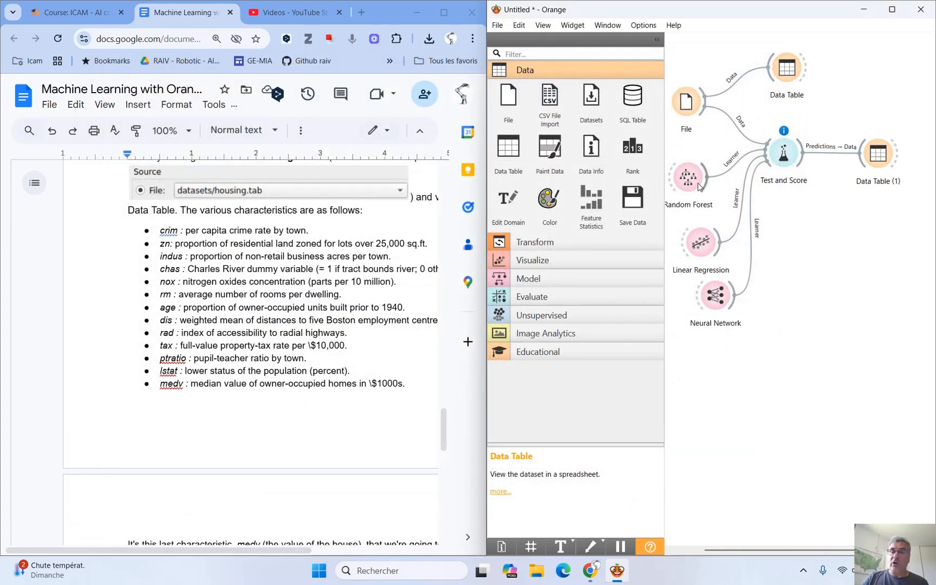
Rearrange the Random Forest, Linear Regression and Neural Network widgets into an evenly spaced column on the canvas.
{"action": "left_click_drag", "start_coordinate": [698, 182], "coordinate": [706, 176]}
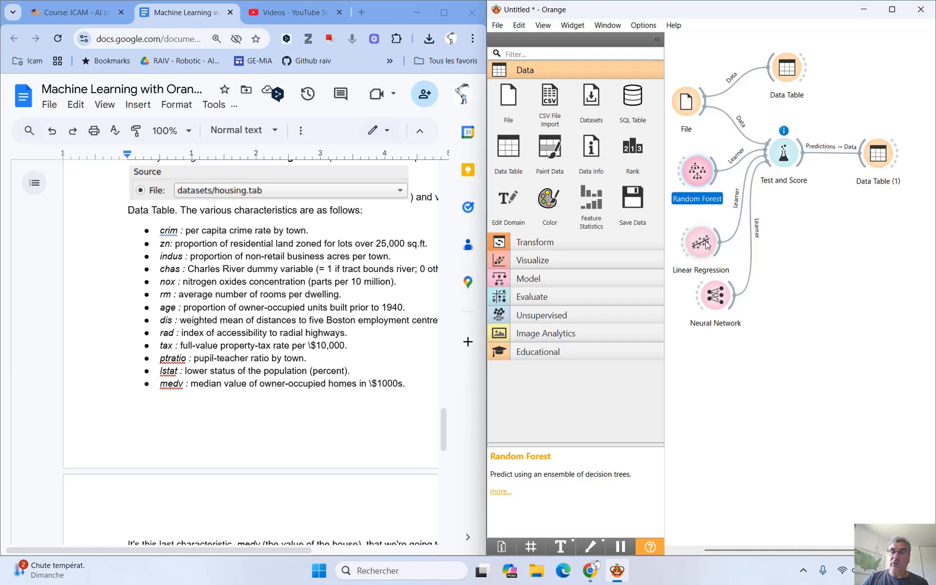
{"action": "left_click_drag", "start_coordinate": [707, 246], "coordinate": [705, 231]}
{"action": "left_click_drag", "start_coordinate": [715, 296], "coordinate": [702, 296]}
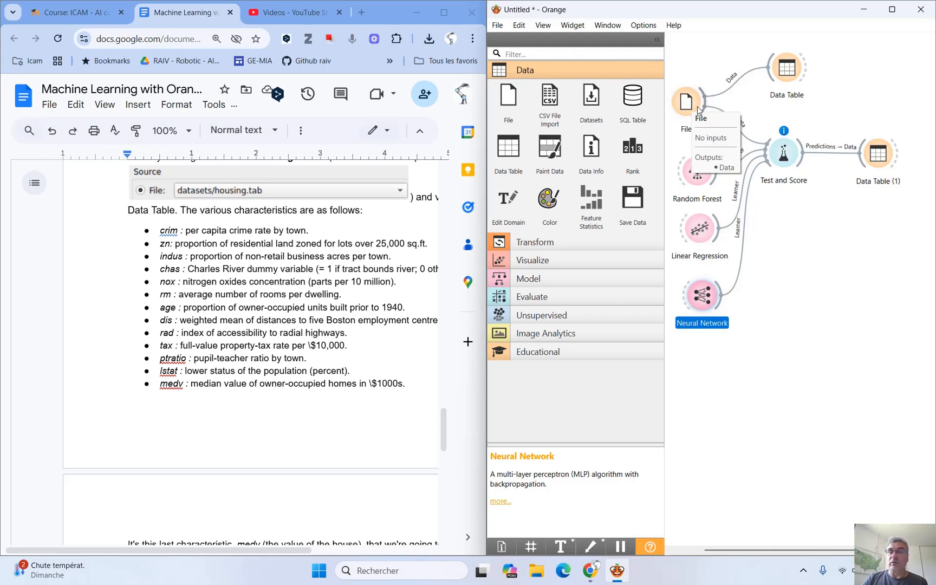
Open Test and Score, sort the models by MSE, and compare the error metrics of the three regression models.
{"action": "double_click", "coordinate": [780, 153]}
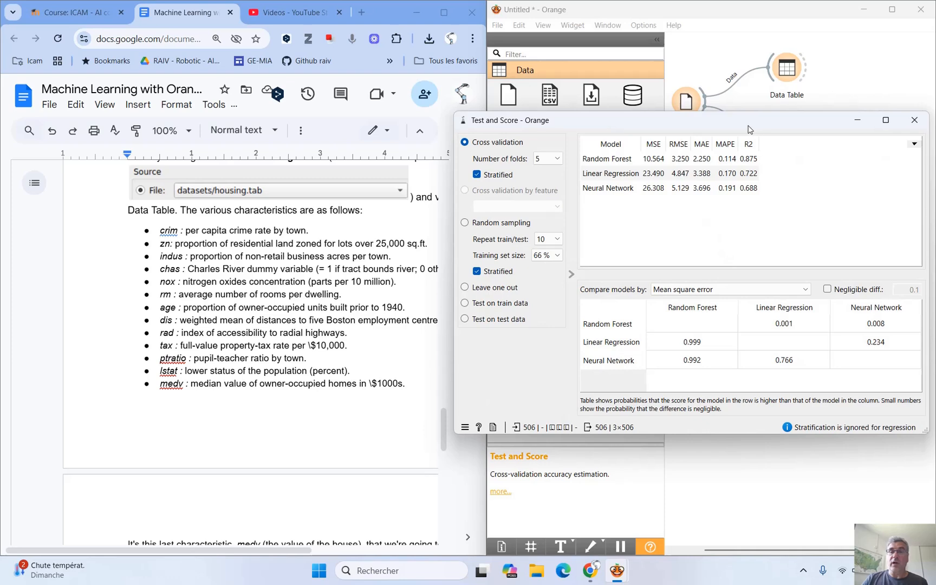
{"action": "left_click_drag", "start_coordinate": [749, 129], "coordinate": [650, 185]}
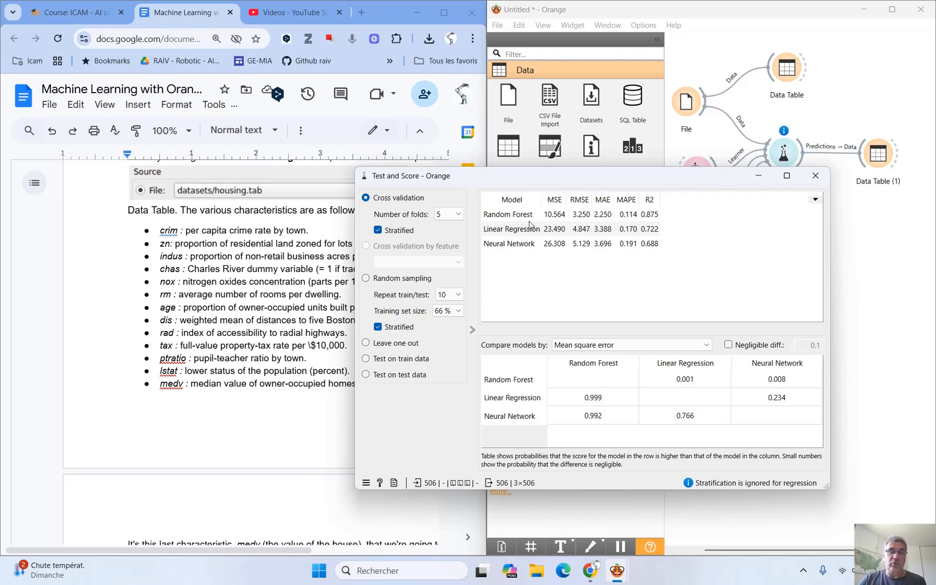
{"action": "left_click", "coordinate": [555, 200]}
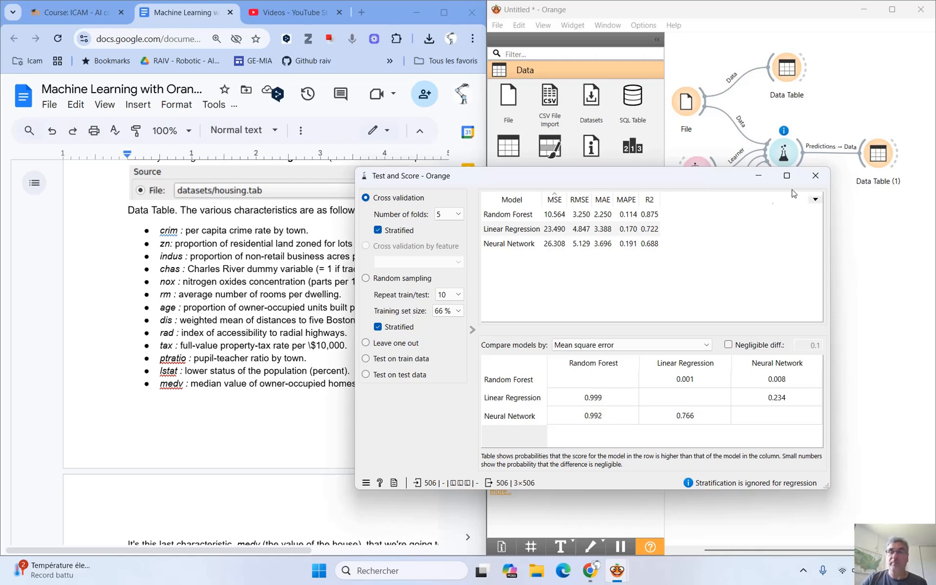
{"action": "left_click", "coordinate": [820, 177]}
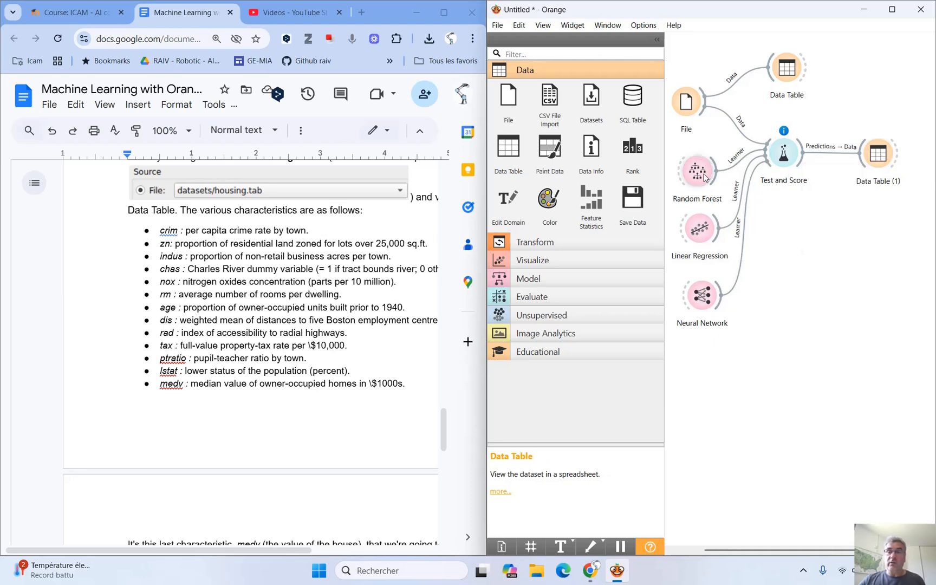
Open Data Table (1) and compare the three models' predictions with MEDV for rows 1, 7, 11 and 13.
{"action": "double_click", "coordinate": [880, 157]}
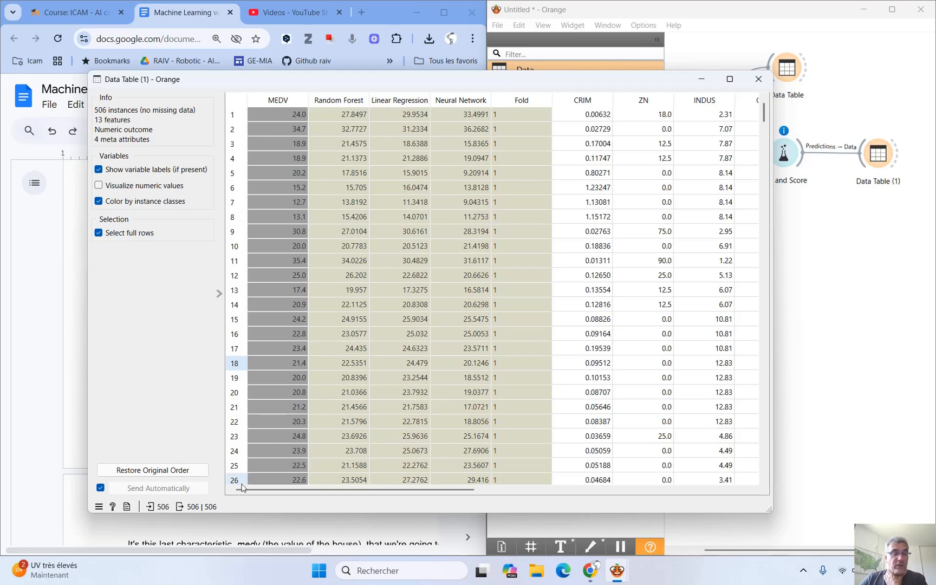
{"action": "left_click", "coordinate": [233, 117]}
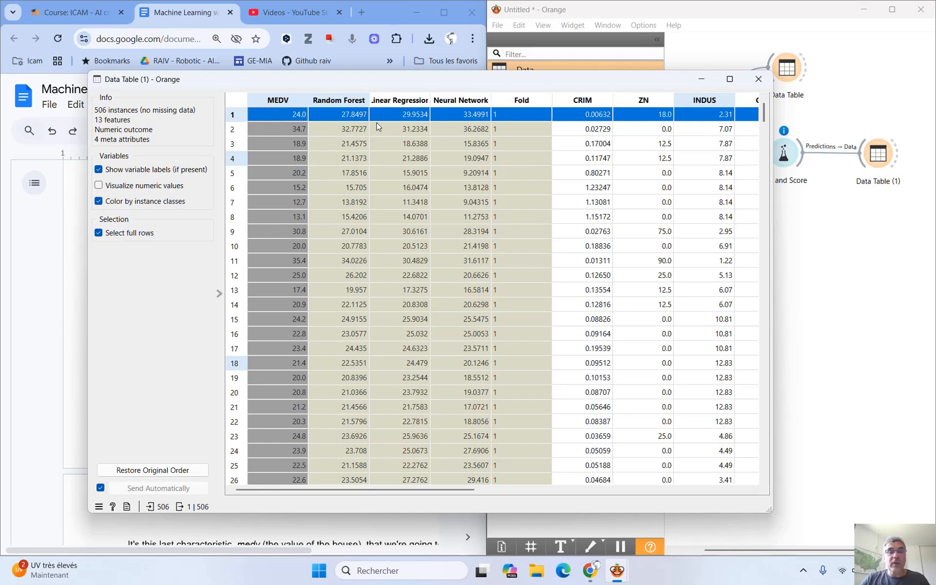
{"action": "left_click", "coordinate": [242, 204]}
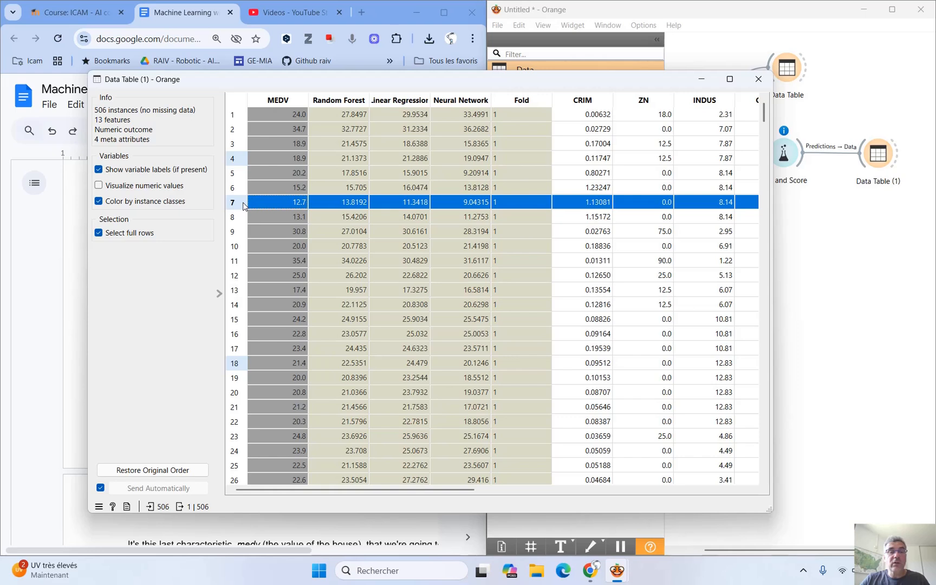
{"action": "left_click", "coordinate": [237, 263]}
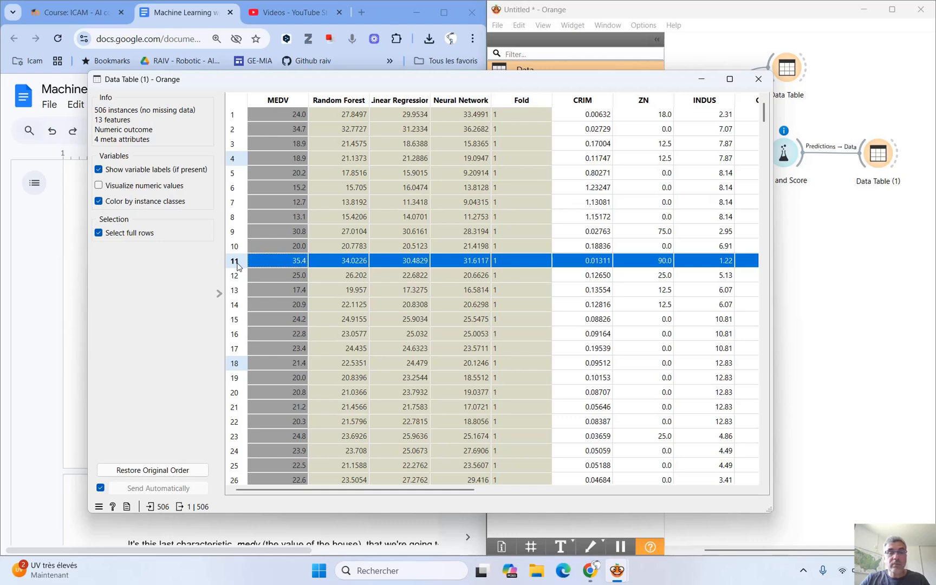
{"action": "left_click", "coordinate": [231, 294]}
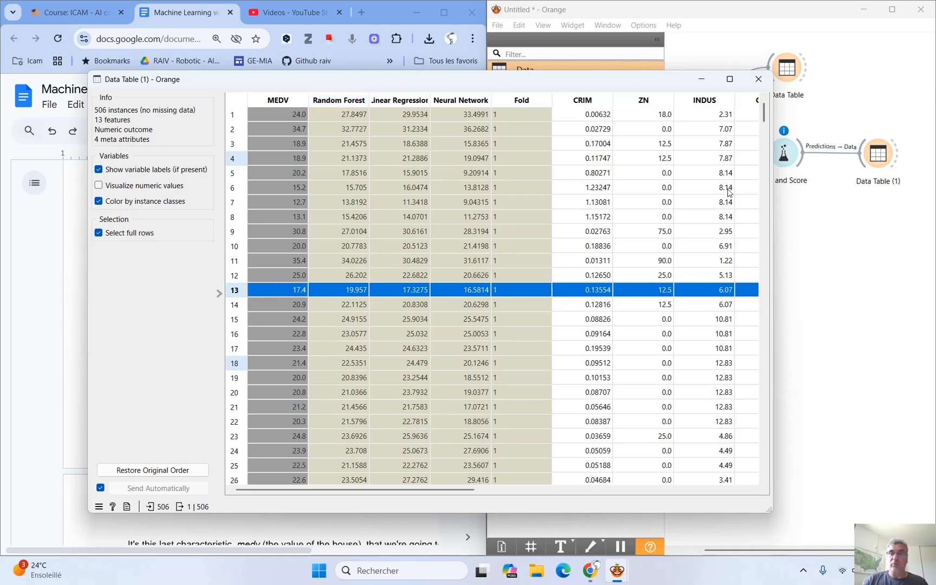
{"action": "left_click", "coordinate": [758, 78]}
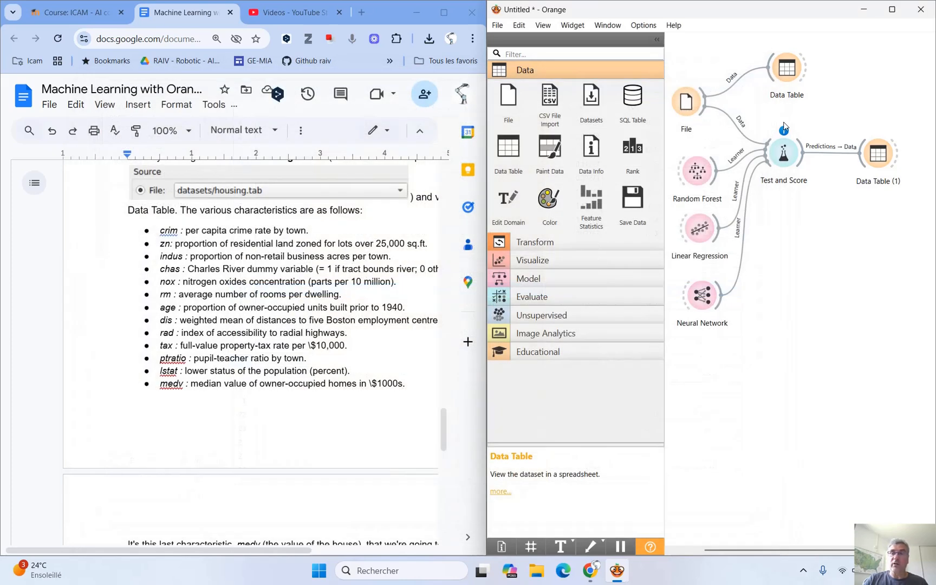
Reopen the Test and Score results to review the scores of the three regression models.
{"action": "double_click", "coordinate": [784, 153]}
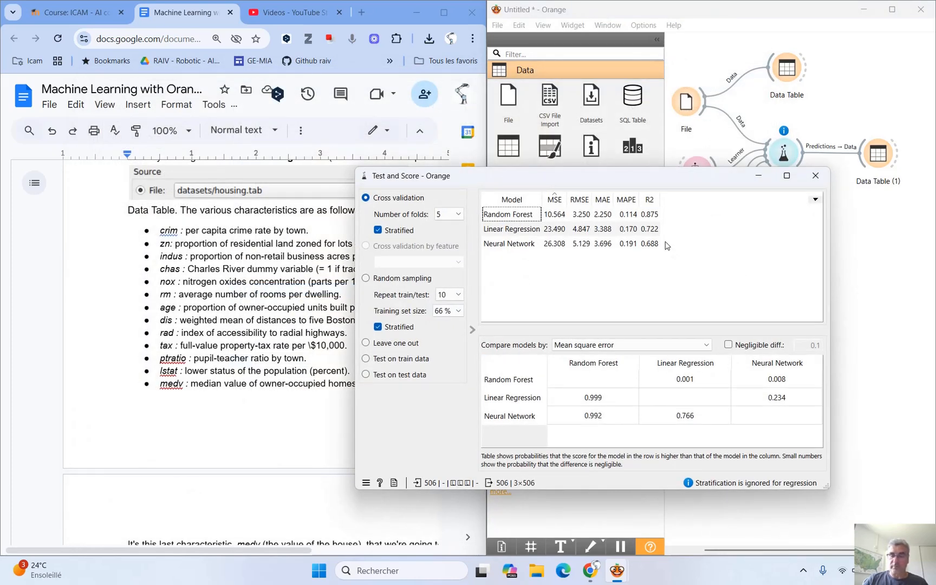